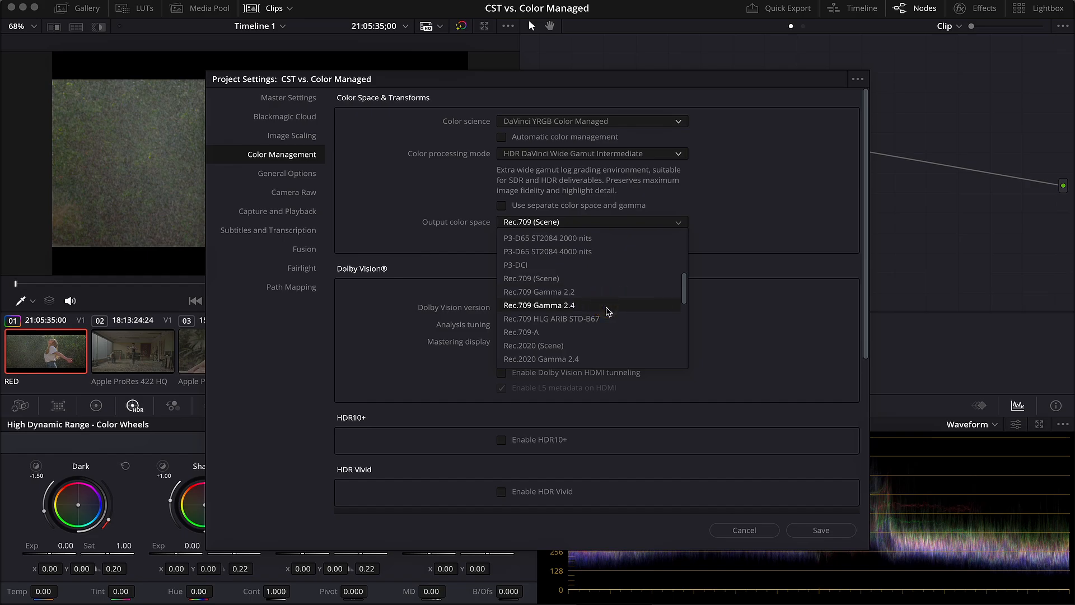
# - Set the project's output color space to Rec.709 Gamma 2.4 and save the project settings
pyautogui.click(608, 312)
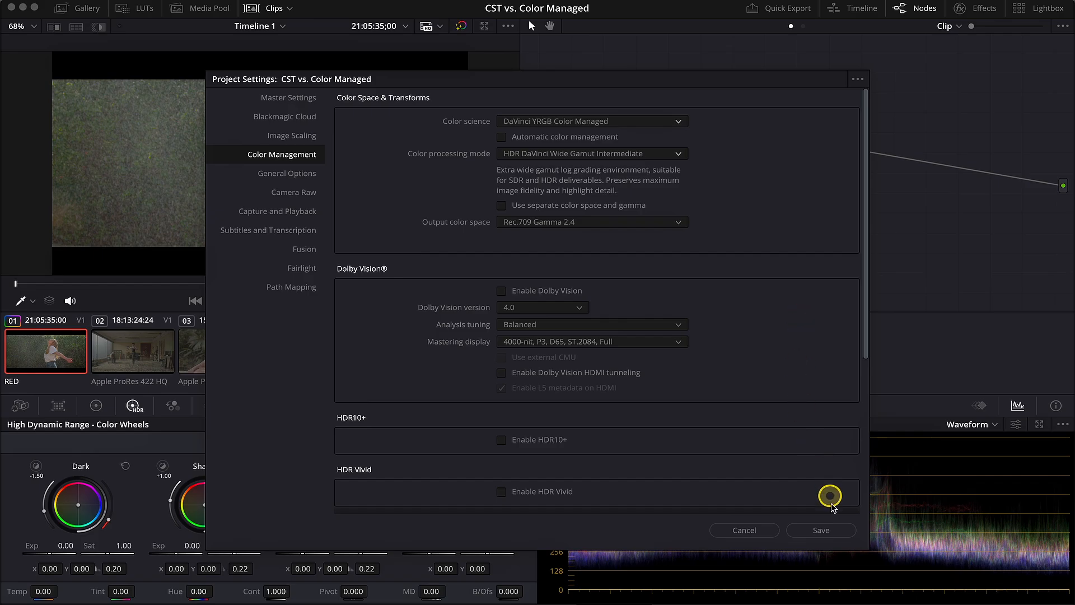
pyautogui.click(821, 529)
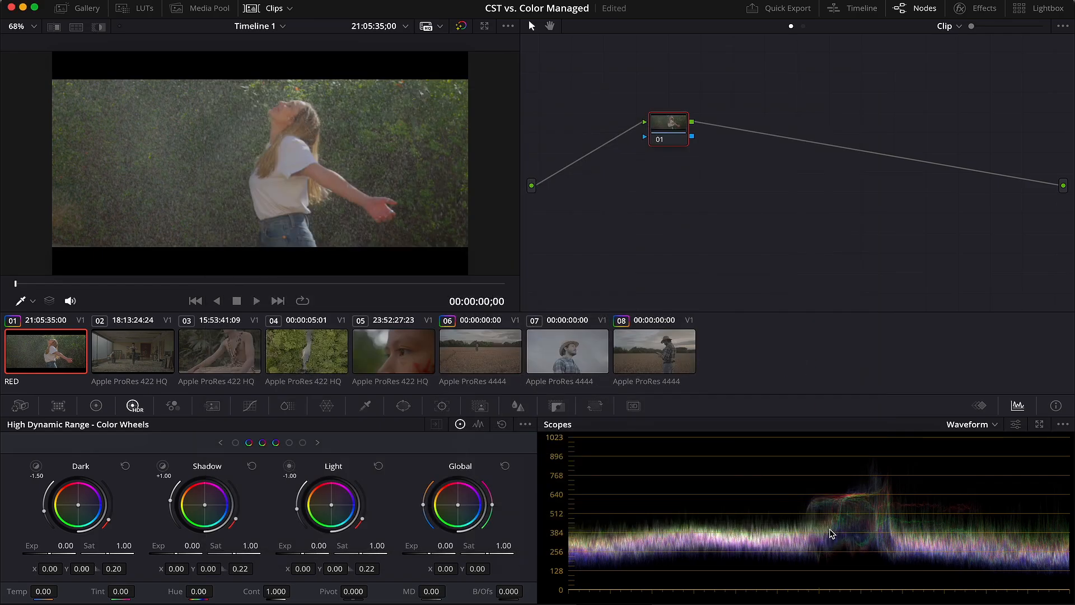
# - Look through the timeline clips, from clip 08 back to clip 03, to check how each image appears under color management
pyautogui.click(705, 317)
pyautogui.click(587, 347)
pyautogui.click(644, 347)
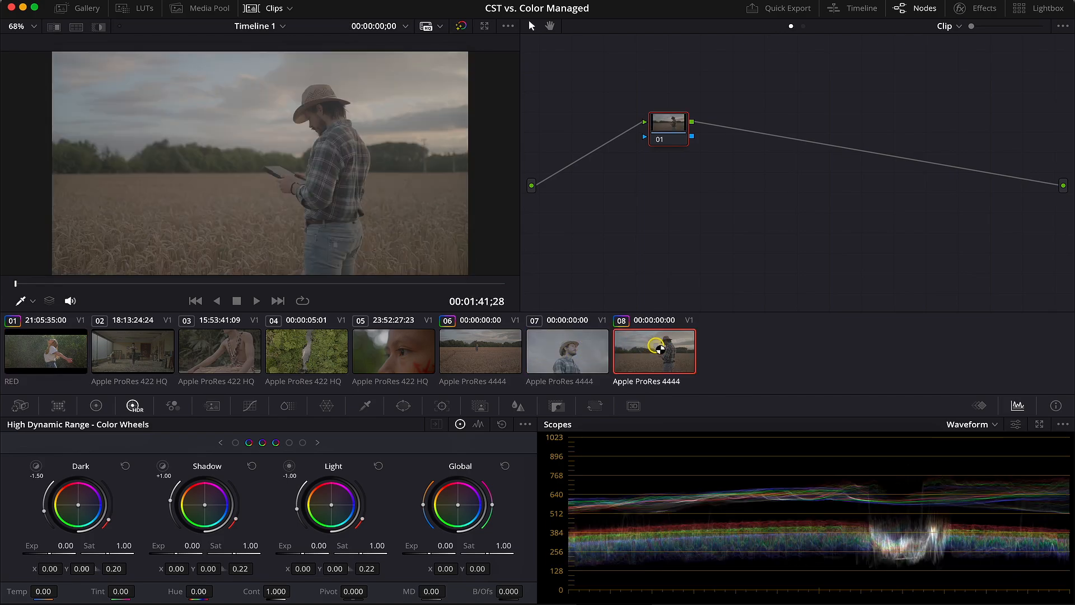
pyautogui.click(476, 338)
pyautogui.click(410, 351)
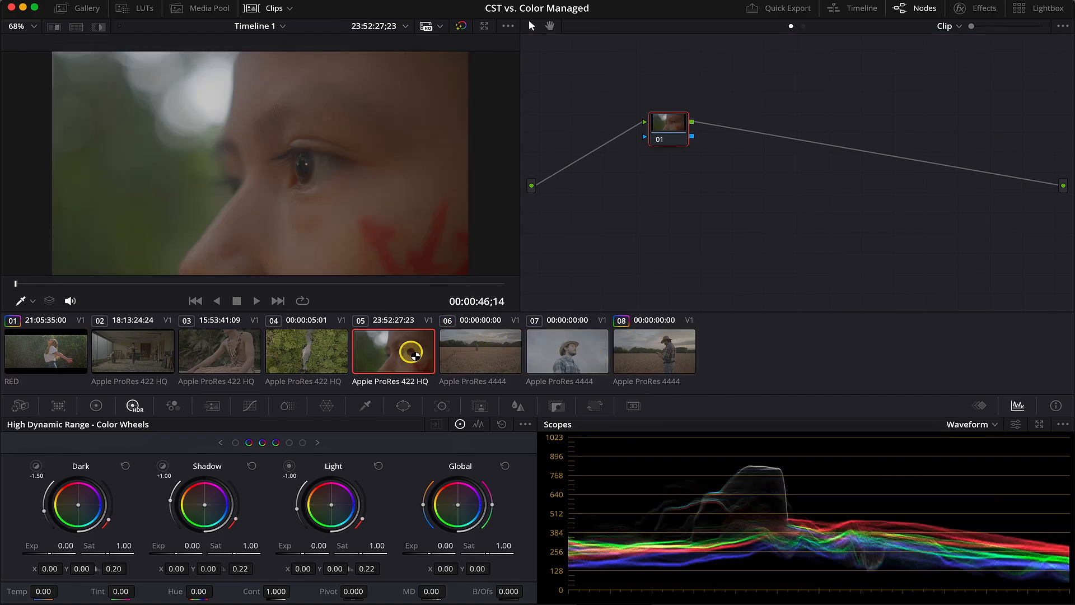
pyautogui.click(332, 352)
pyautogui.click(223, 353)
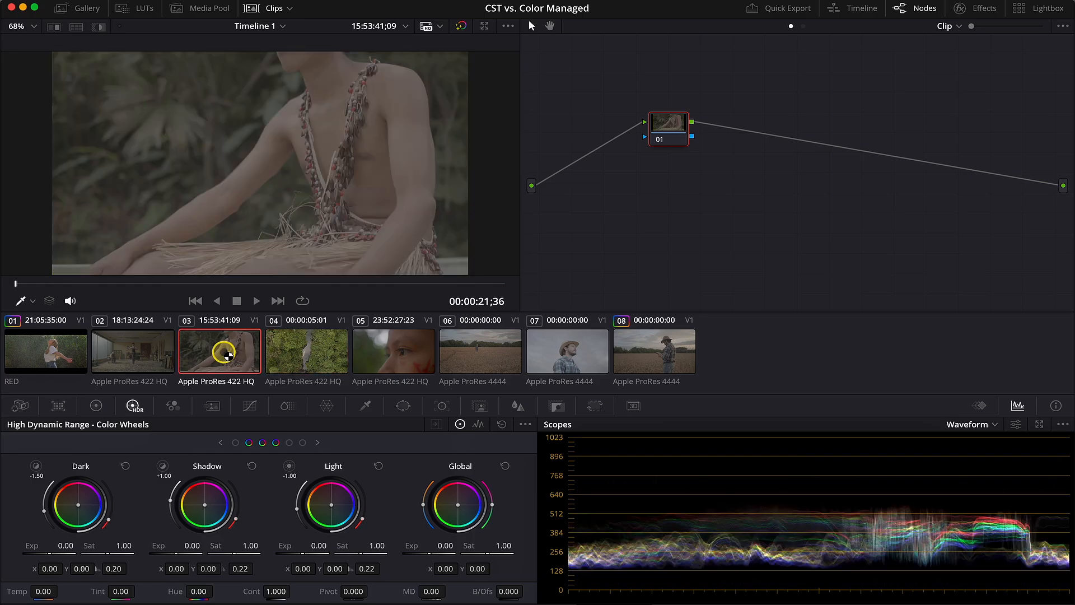
# - Set the input color space of clip 02 to RED's REDcolor4/REDlogFilm
pyautogui.click(151, 345)
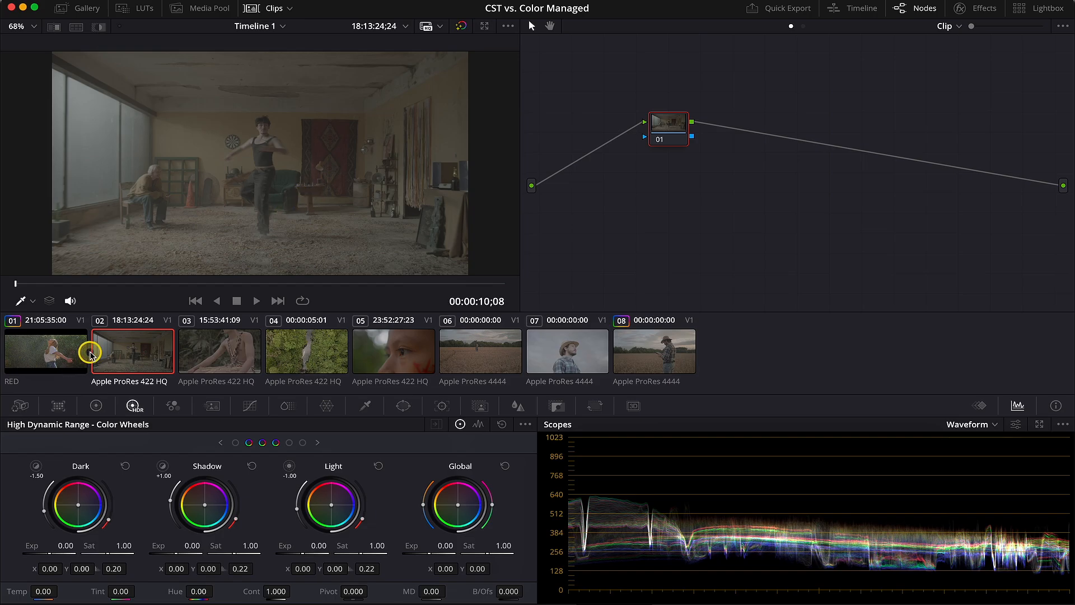
pyautogui.rightClick(142, 351)
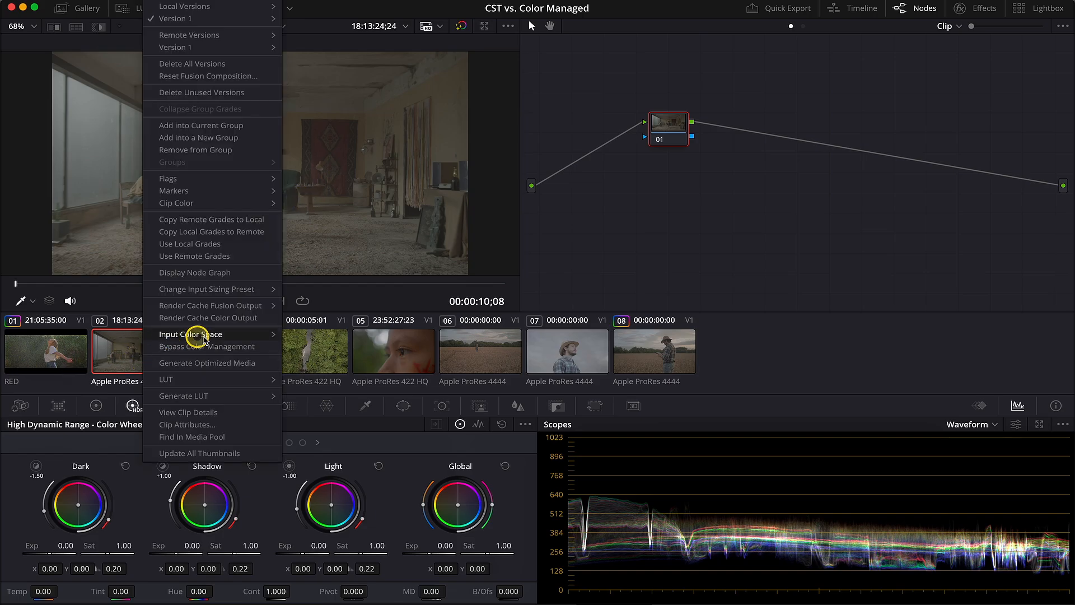
pyautogui.moveTo(209, 334)
pyautogui.moveTo(336, 540)
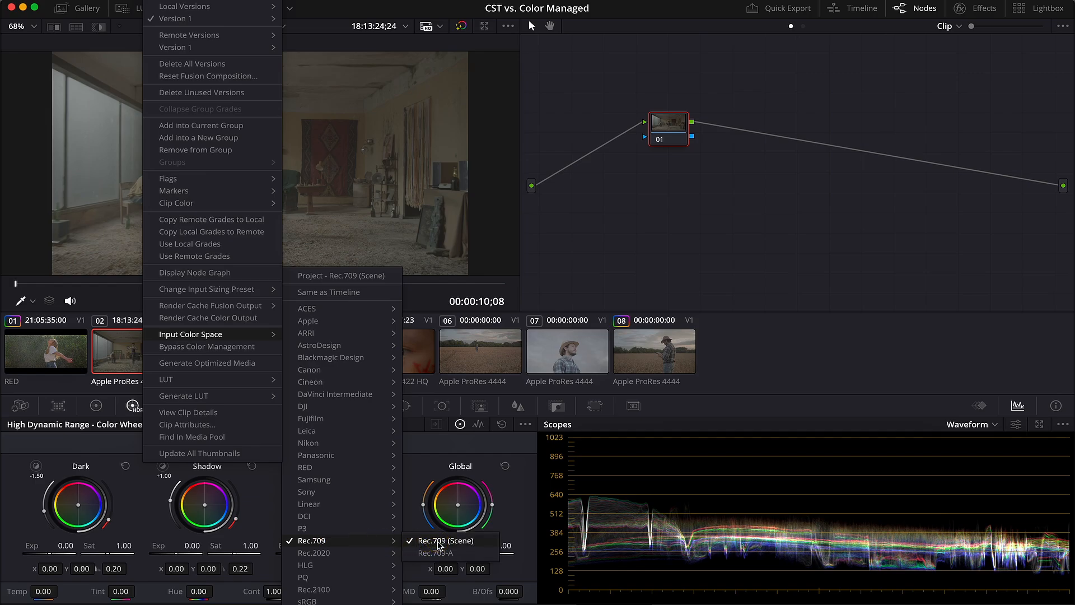
pyautogui.moveTo(360, 467)
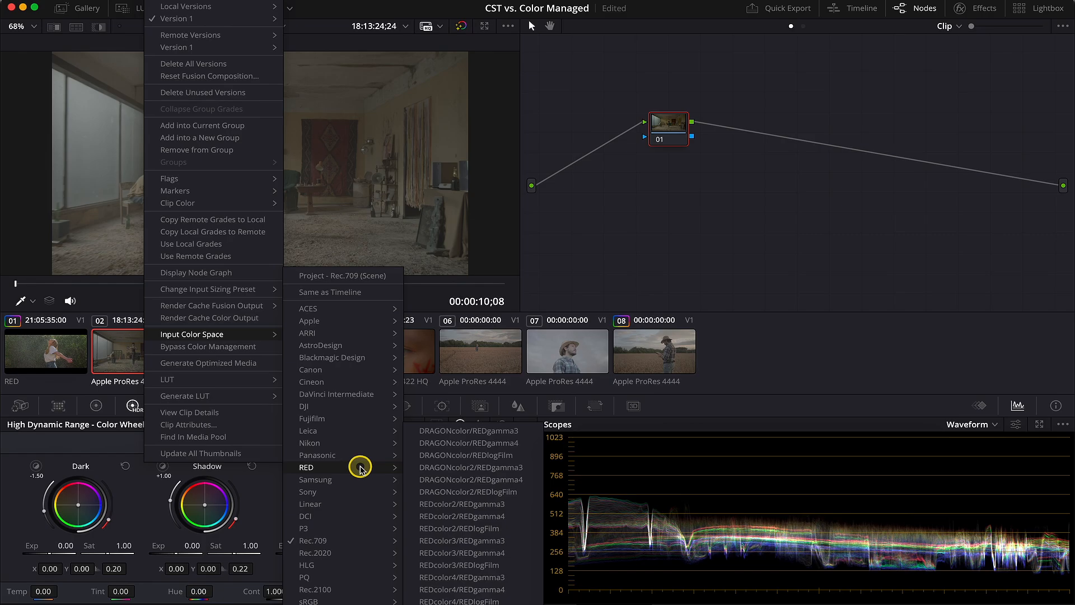
pyautogui.click(472, 600)
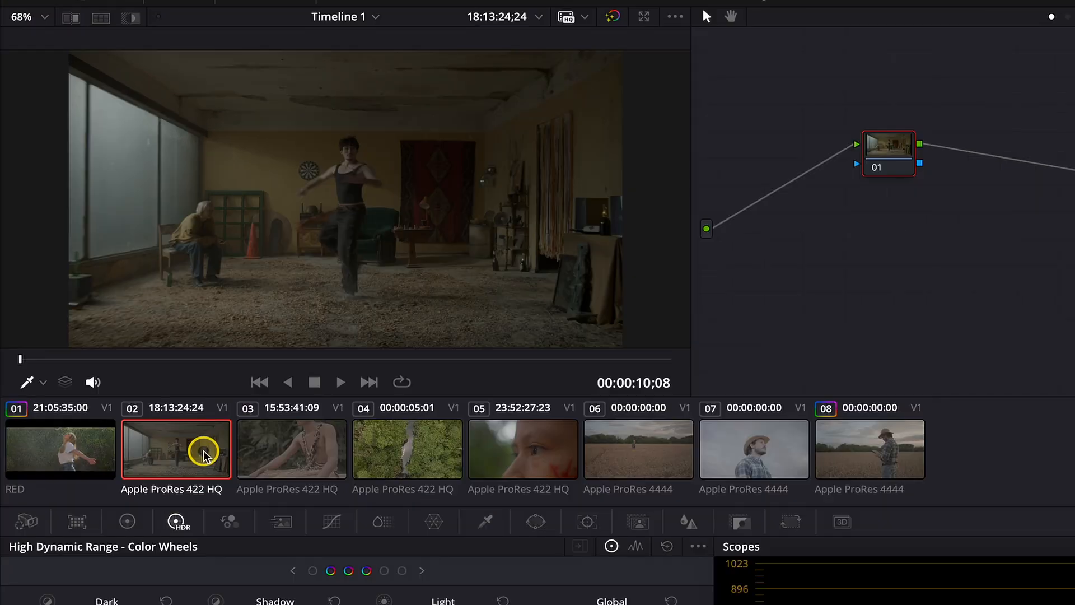
# - Bypass color management on clip 02 and re-enable it to compare the image with and without the transform
pyautogui.rightClick(146, 355)
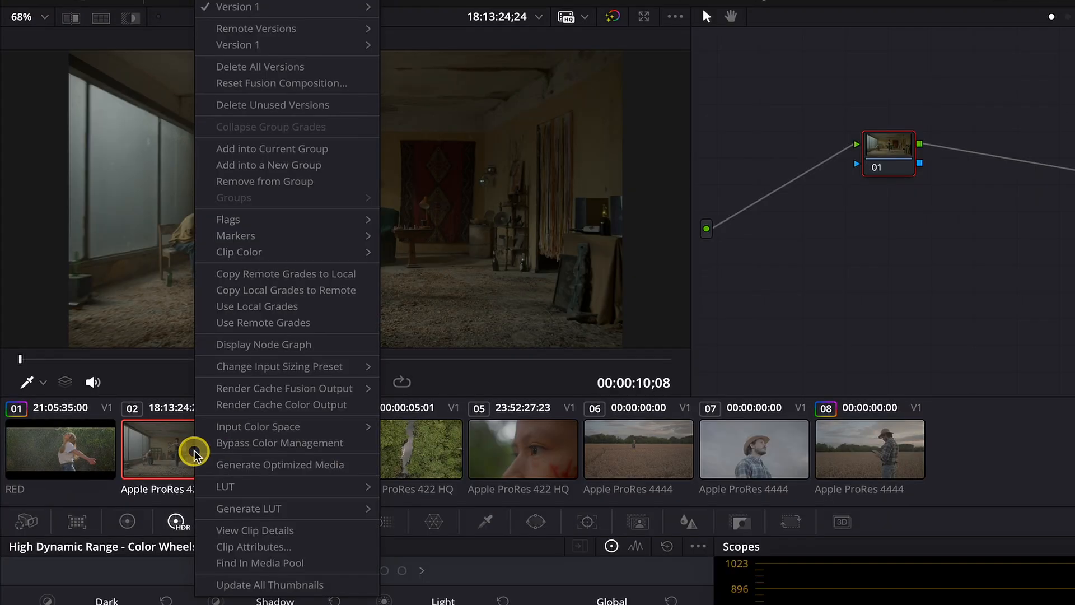
pyautogui.click(232, 442)
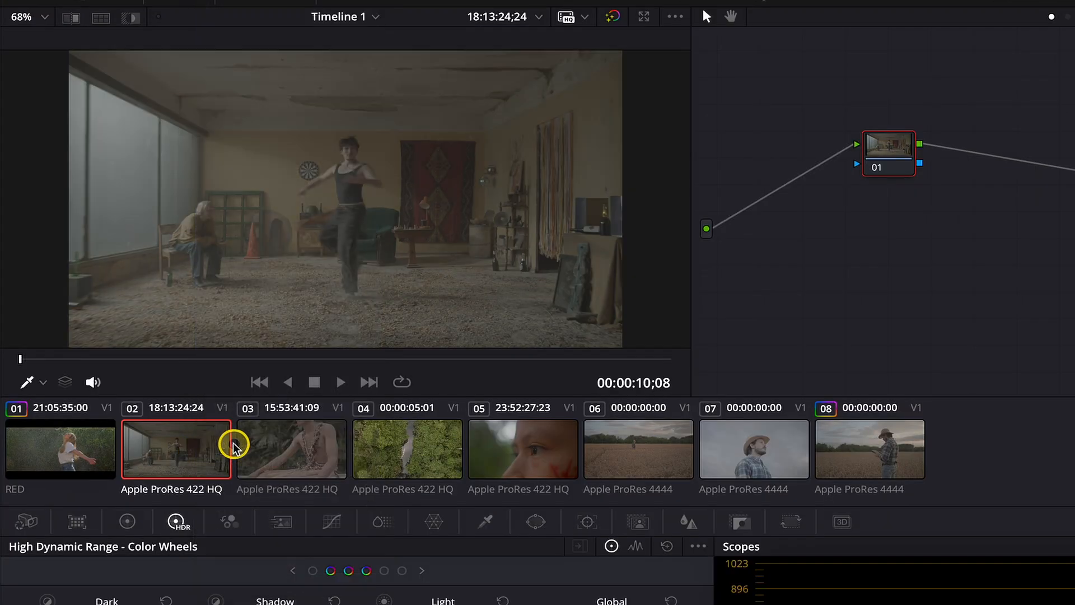
pyautogui.rightClick(190, 452)
pyautogui.click(215, 444)
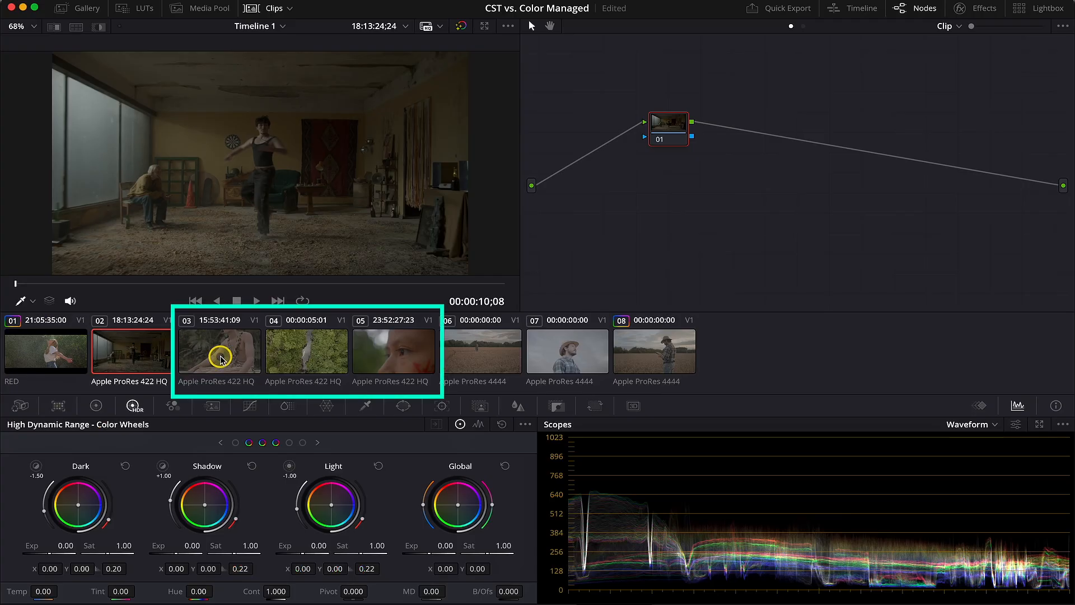
# - Set the input color space of clip 03 to Blackmagic Design Pocket 4K Film Gen 4
pyautogui.click(220, 359)
pyautogui.rightClick(229, 364)
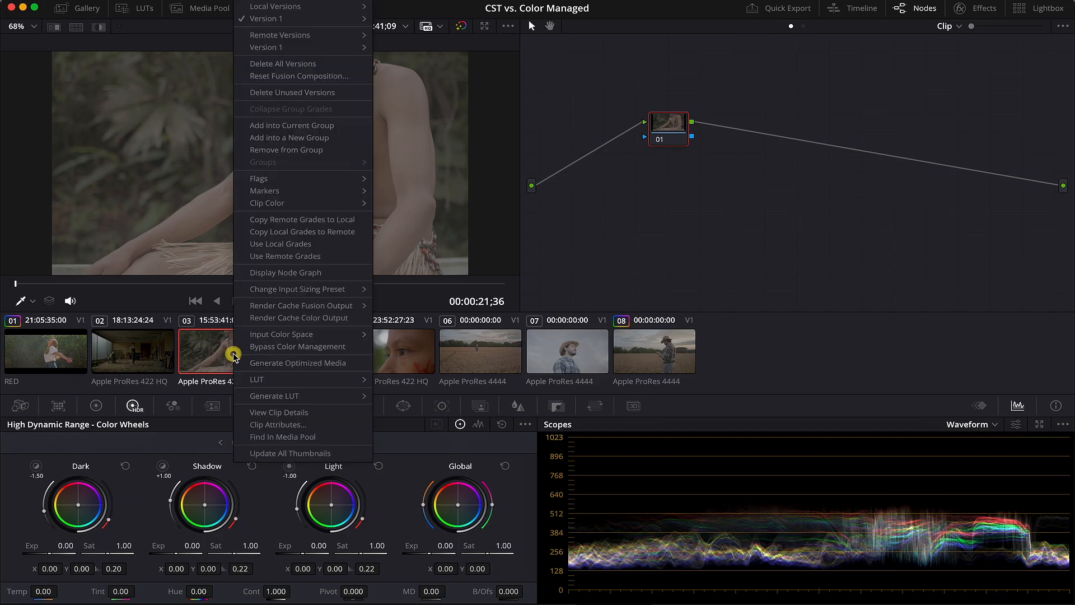
pyautogui.moveTo(289, 335)
pyautogui.moveTo(442, 357)
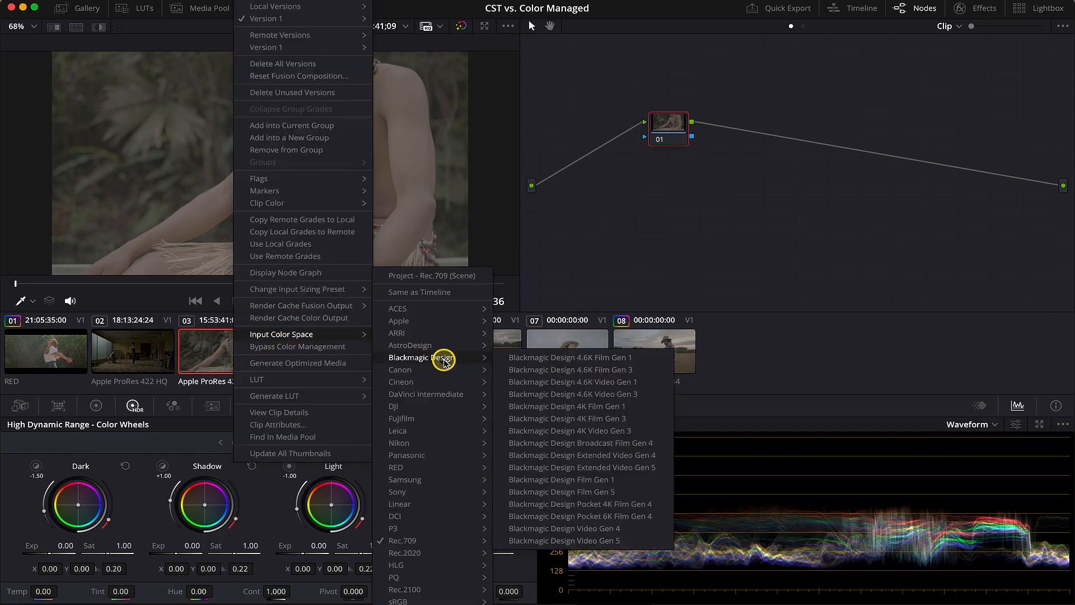
pyautogui.click(601, 504)
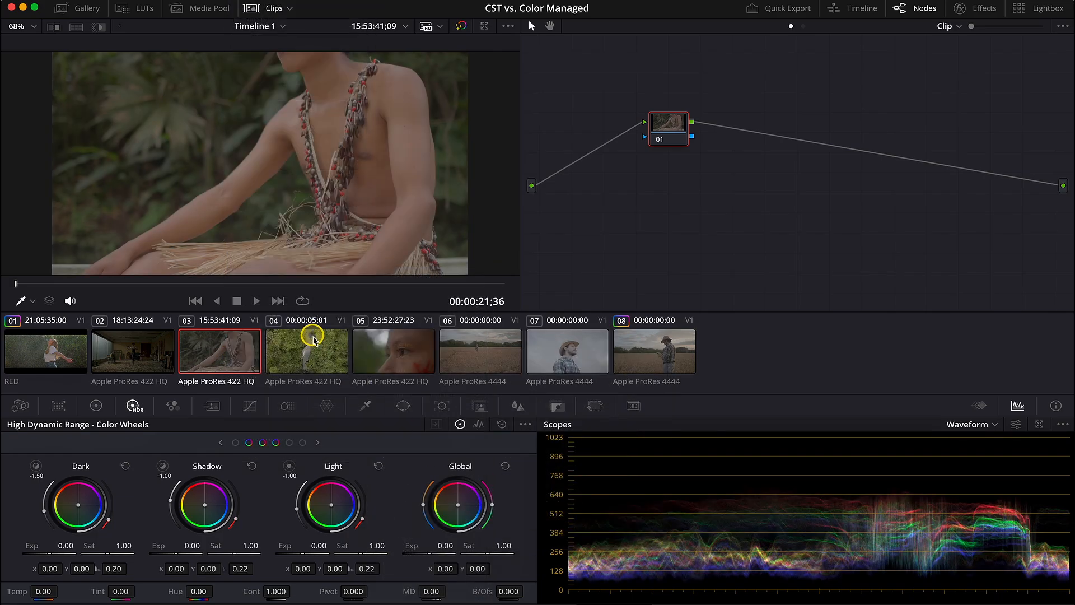
# - Set the input color space of clip 04, the aerial river shot, to Blackmagic Design Pocket 4K Film Gen 4
pyautogui.click(307, 336)
pyautogui.rightClick(313, 354)
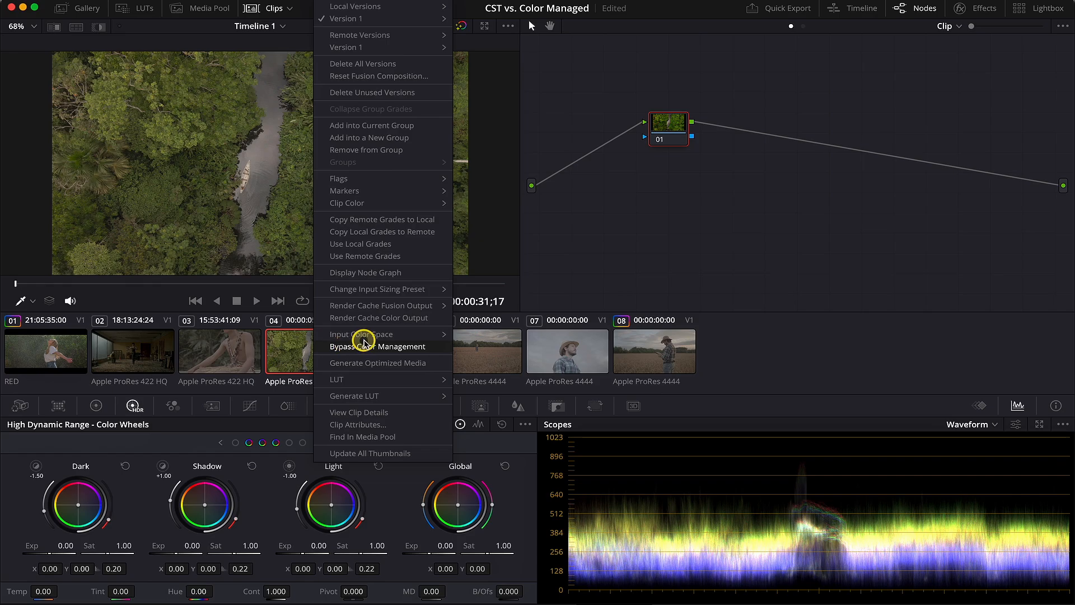
pyautogui.moveTo(365, 338)
pyautogui.moveTo(533, 358)
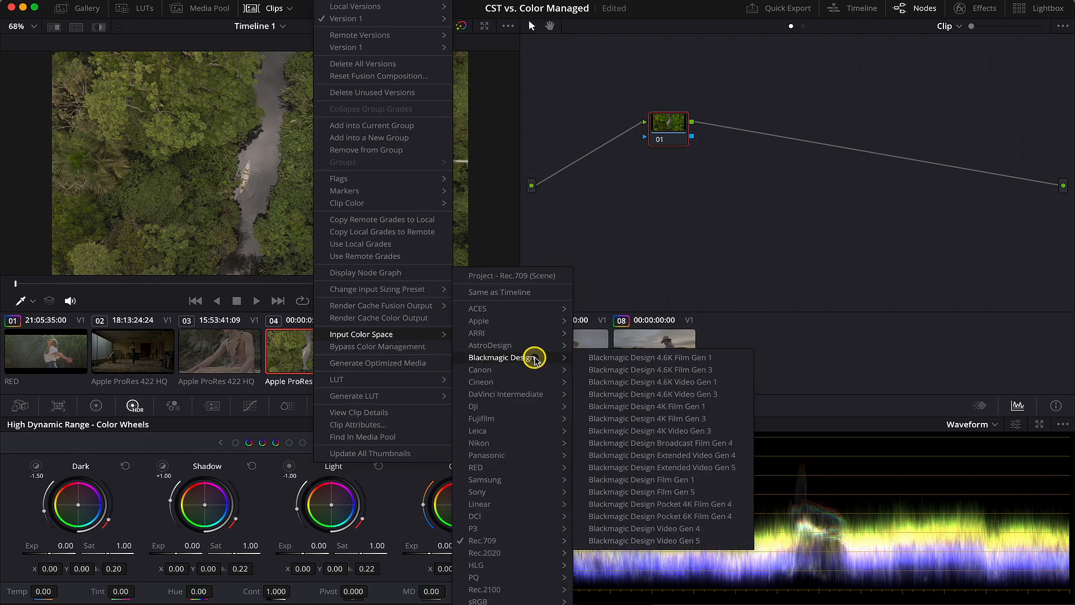
pyautogui.click(672, 505)
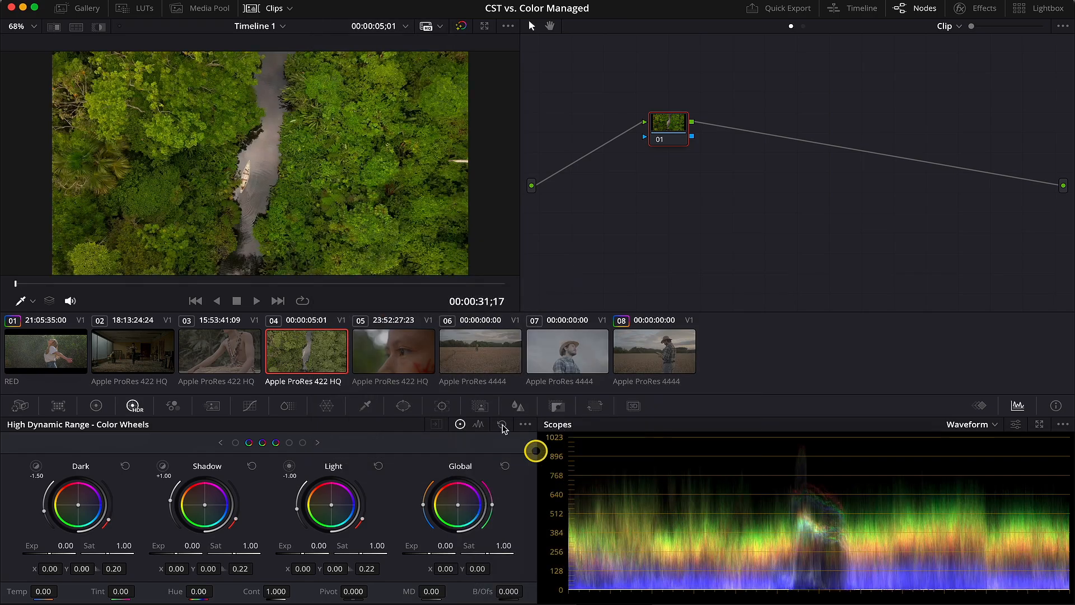
# - Set the input color space of clip 05, the face close-up, to Blackmagic Design Pocket 6K Film Gen 4
pyautogui.click(407, 352)
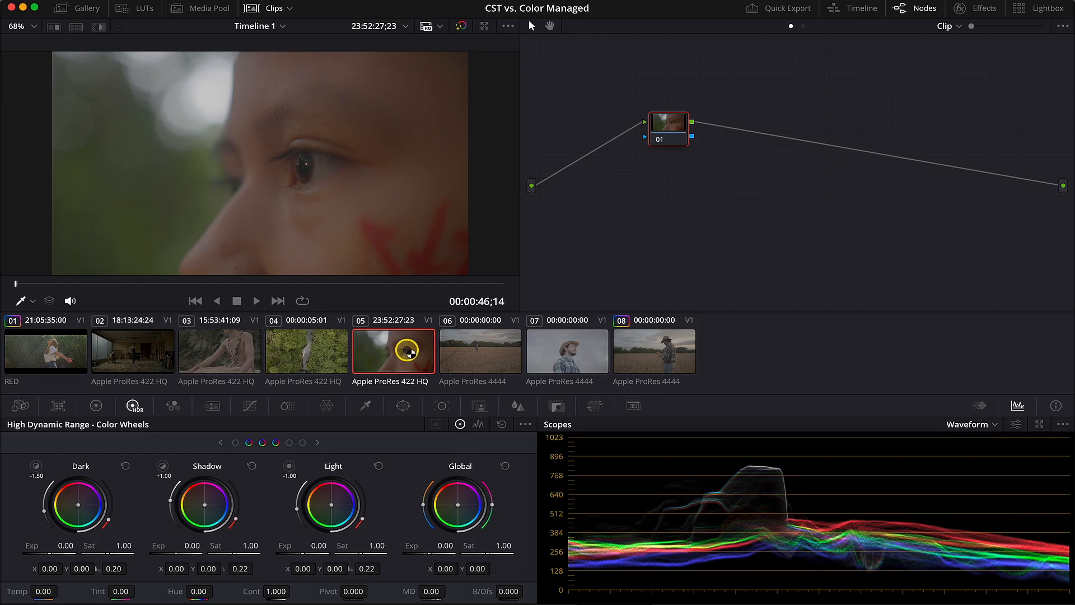
pyautogui.rightClick(407, 352)
pyautogui.moveTo(460, 336)
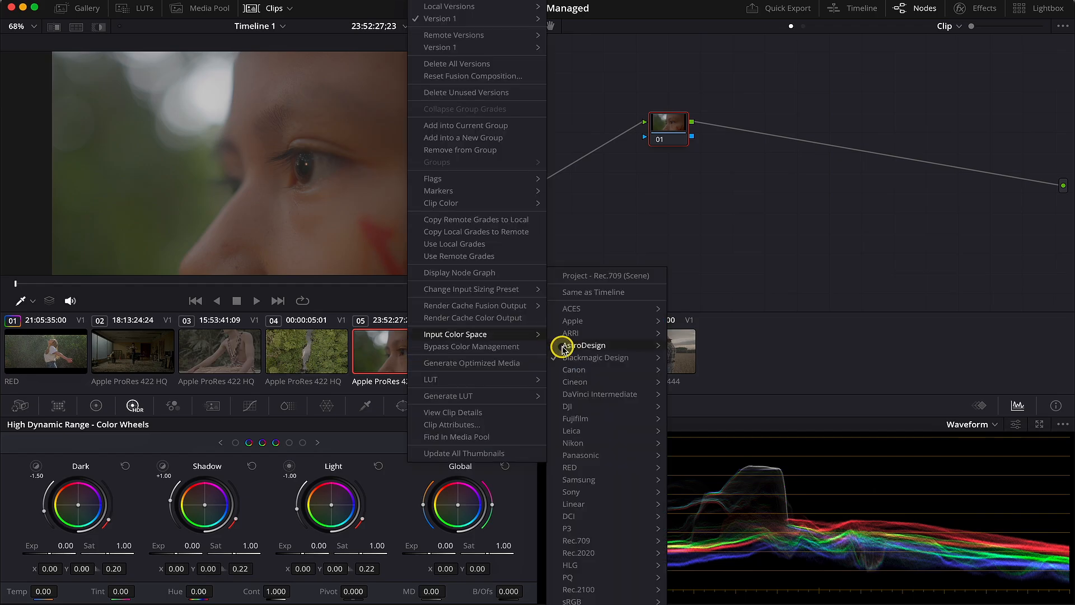
pyautogui.moveTo(595, 357)
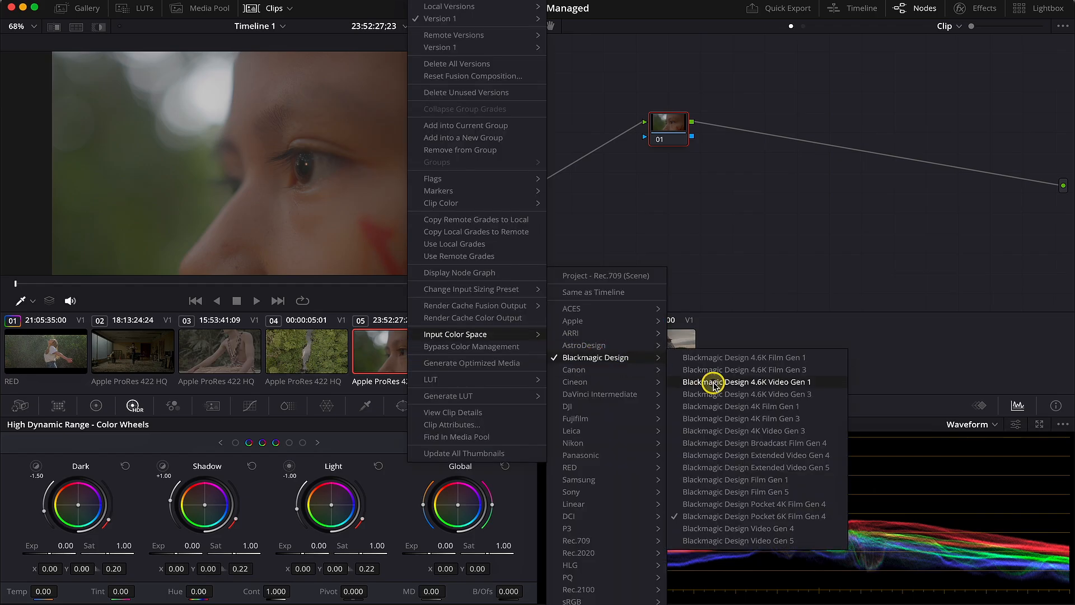
pyautogui.click(744, 516)
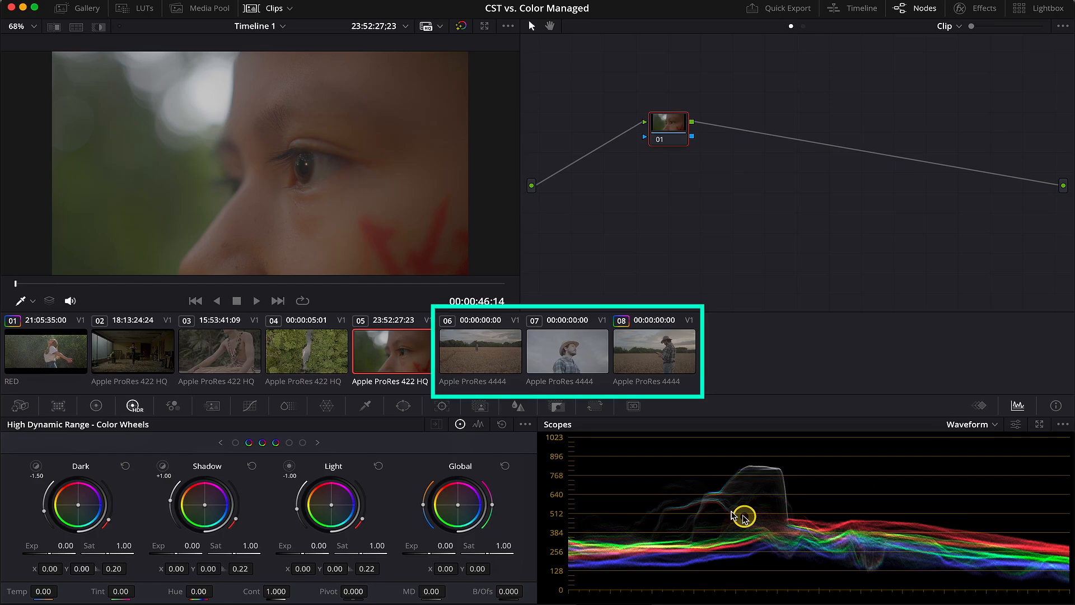
# - Set the input color space of clip 06, the wide field shot, to Sony S-Gamut3.Cine/S-Log3
pyautogui.click(498, 355)
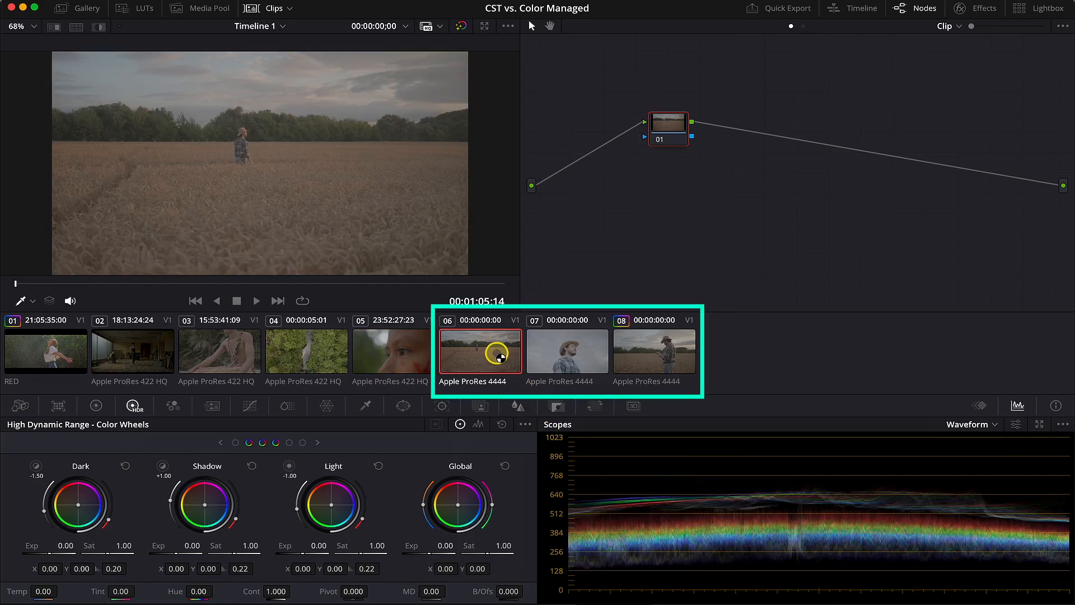
pyautogui.rightClick(498, 355)
pyautogui.moveTo(541, 336)
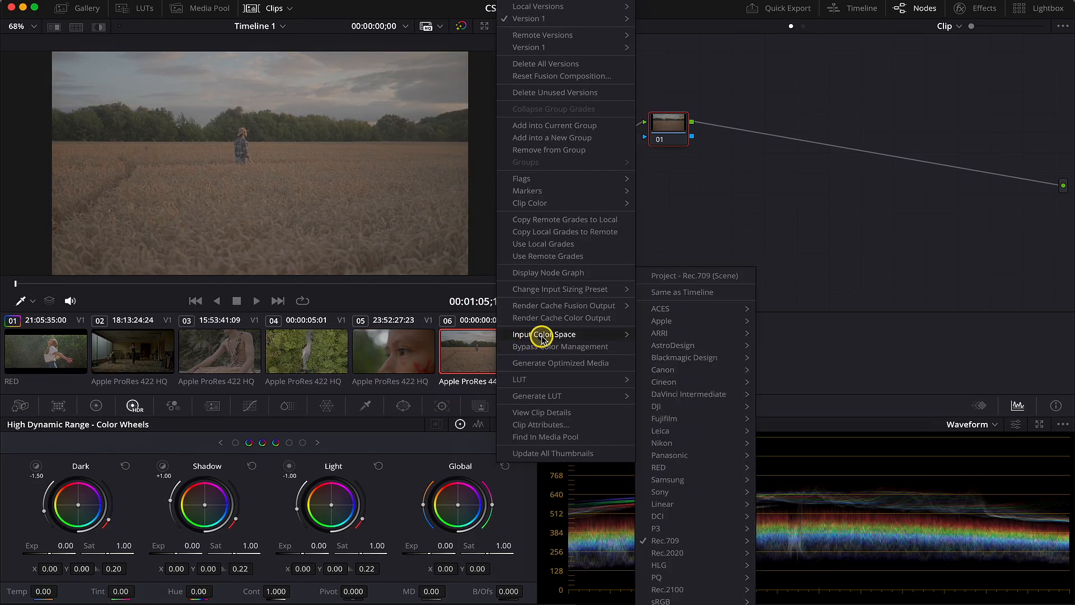
pyautogui.click(803, 517)
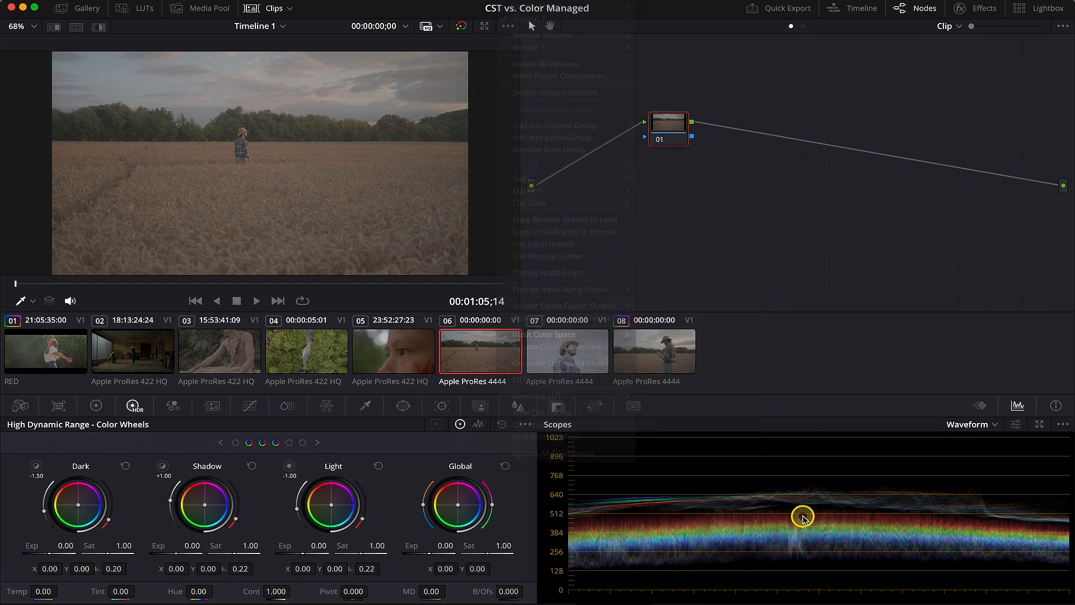
# - Set the input color space of clip 07, the man against the sky, to Sony S-Gamut3.Cine/S-Log3
pyautogui.click(575, 353)
pyautogui.rightClick(577, 353)
pyautogui.moveTo(672, 334)
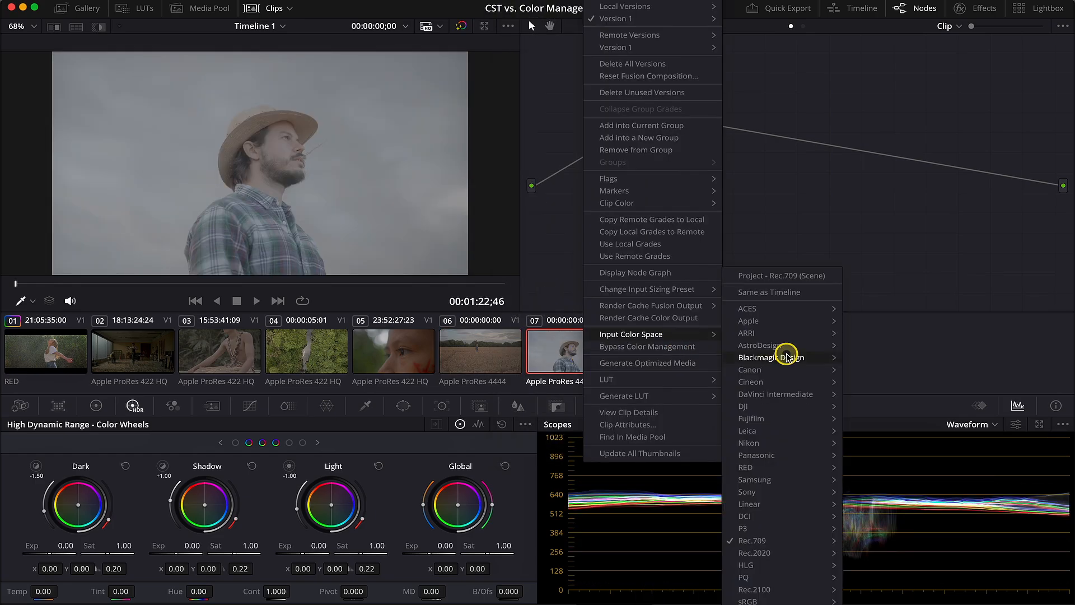
pyautogui.moveTo(799, 492)
pyautogui.click(885, 516)
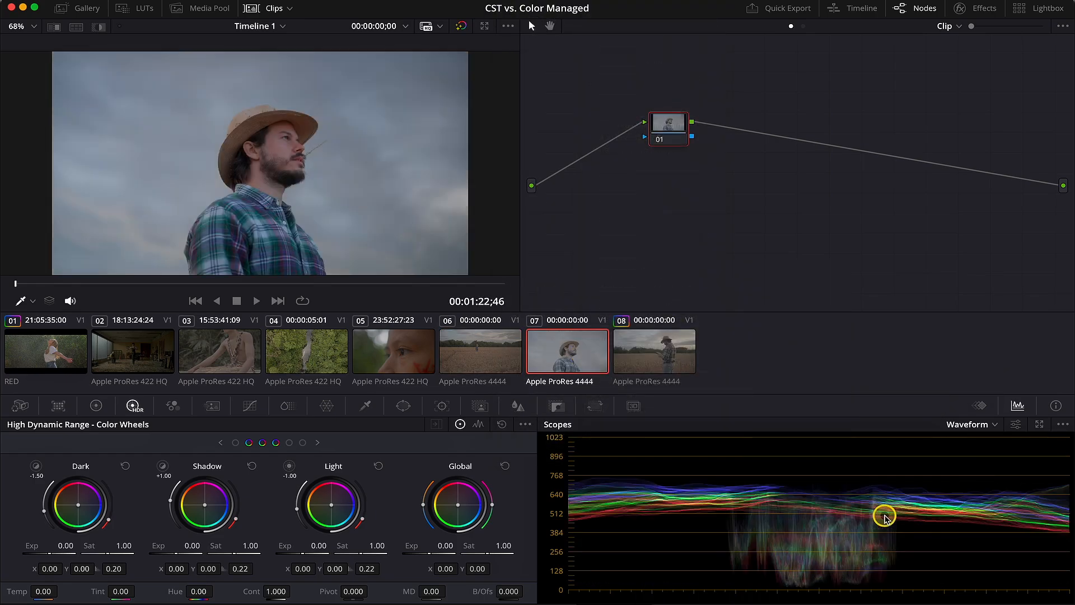
# - Set the input color space of clip 08, the man with the tablet, to Sony S-Gamut3.Cine/S-Log3
pyautogui.click(674, 351)
pyautogui.rightClick(675, 351)
pyautogui.moveTo(795, 334)
pyautogui.moveTo(872, 491)
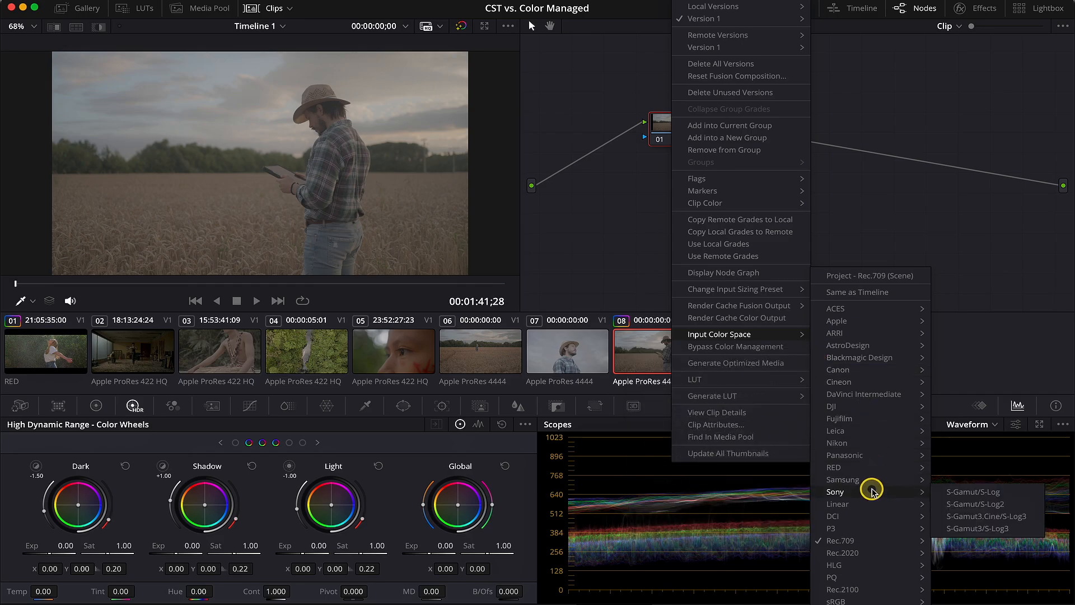
pyautogui.click(972, 516)
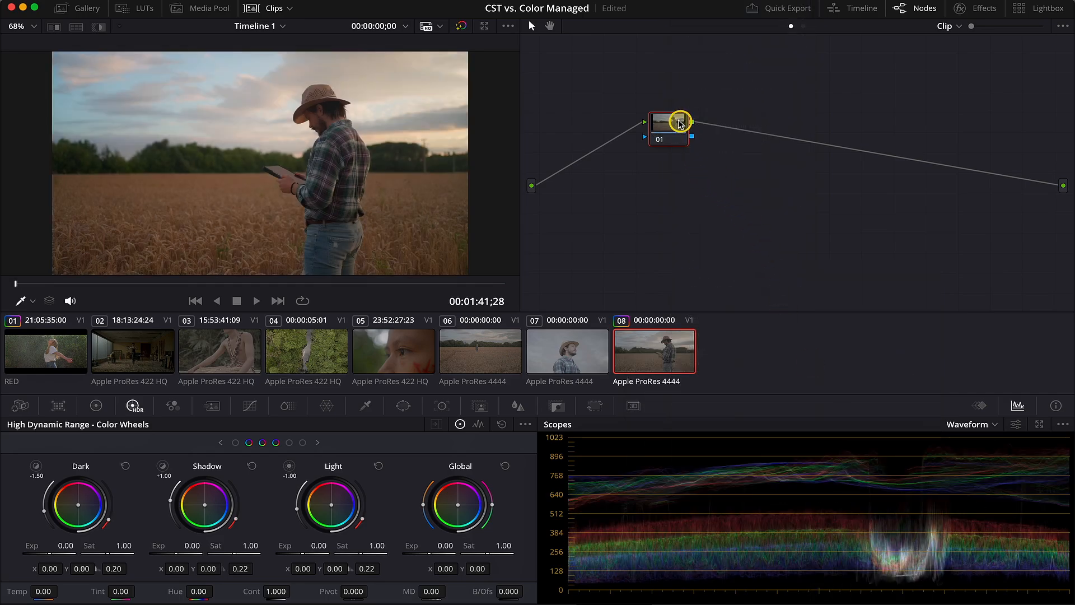
# - Shift clip 08's first node toward the source input and add four serial nodes after it
pyautogui.moveTo(679, 119); pyautogui.dragTo(627, 120)
pyautogui.hotkey('alt', 's')
pyautogui.hotkey('alt', 's')
pyautogui.hotkey('alt', 's')
pyautogui.hotkey('alt', 's')
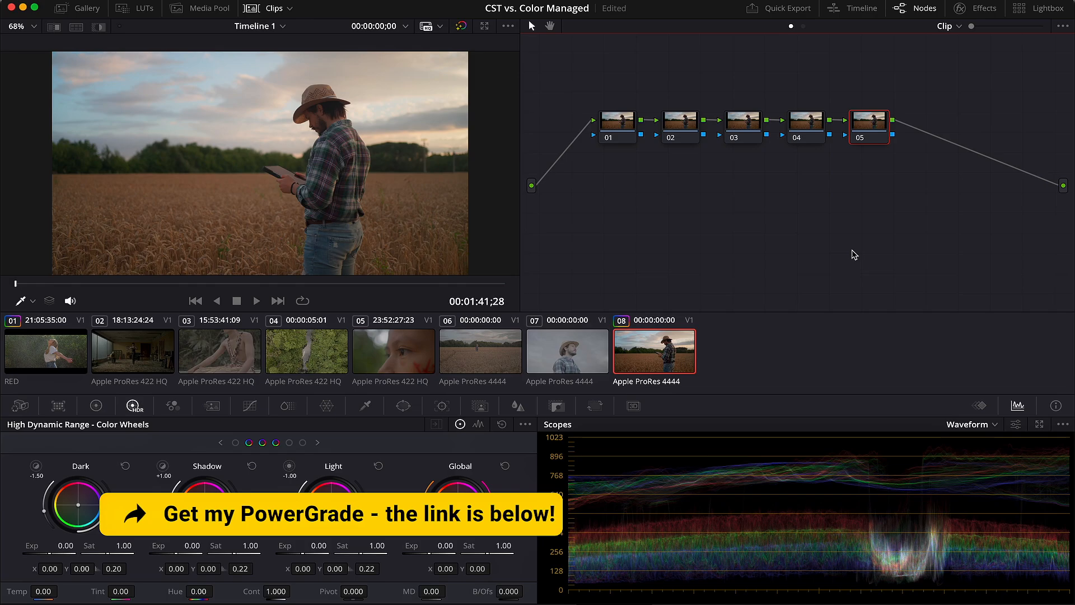
pyautogui.click(853, 262)
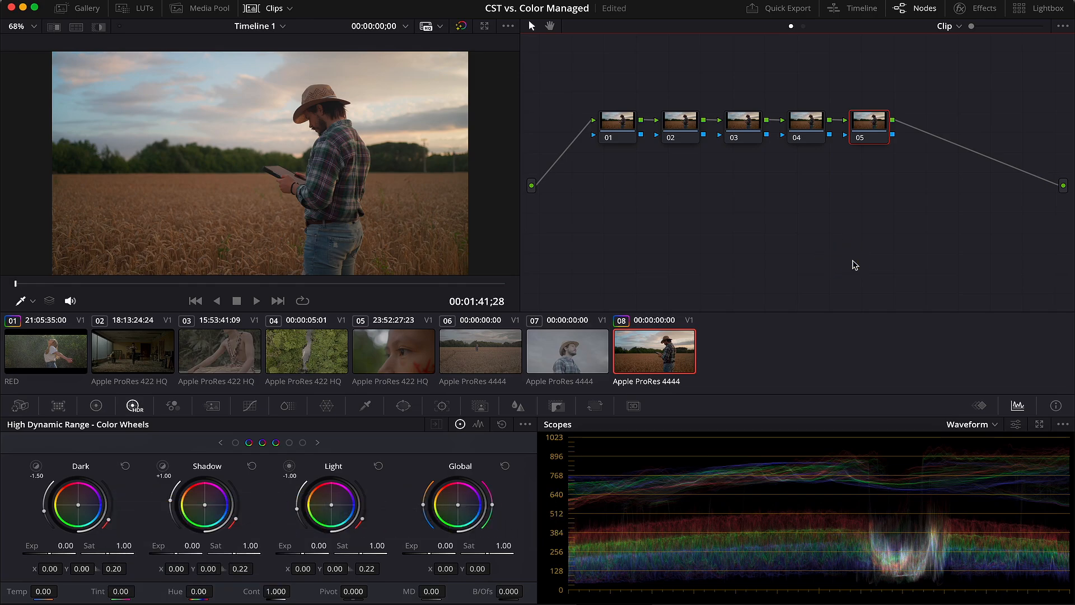
# - Check which color management options are available for the RED clip 01
pyautogui.click(53, 352)
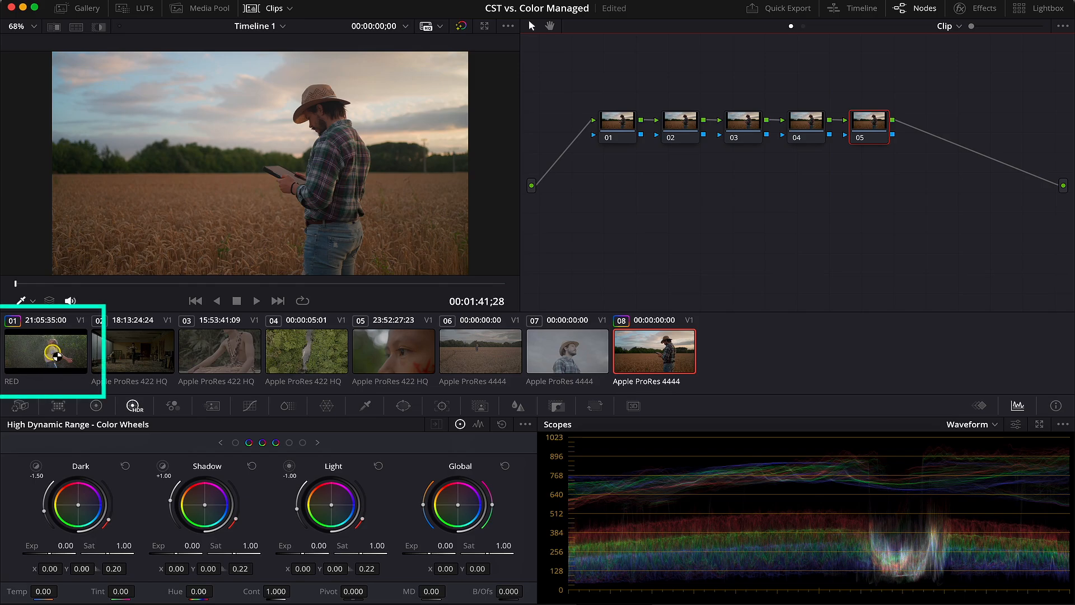
pyautogui.rightClick(53, 352)
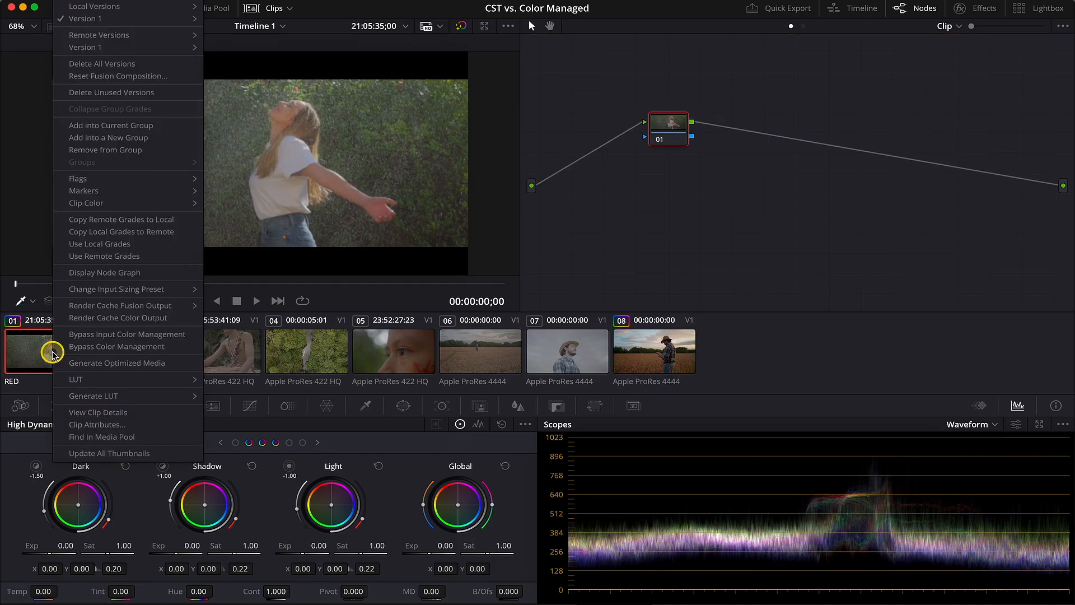
pyautogui.click(38, 350)
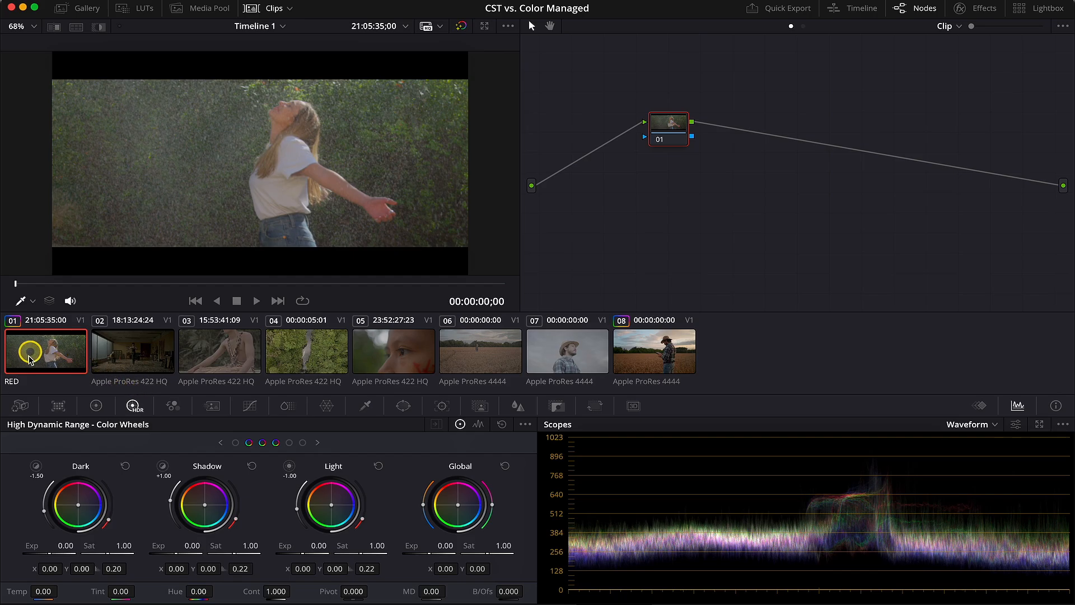
# - Set the RED clip 01's Camera Raw decoding to use Clip settings
pyautogui.rightClick(47, 352)
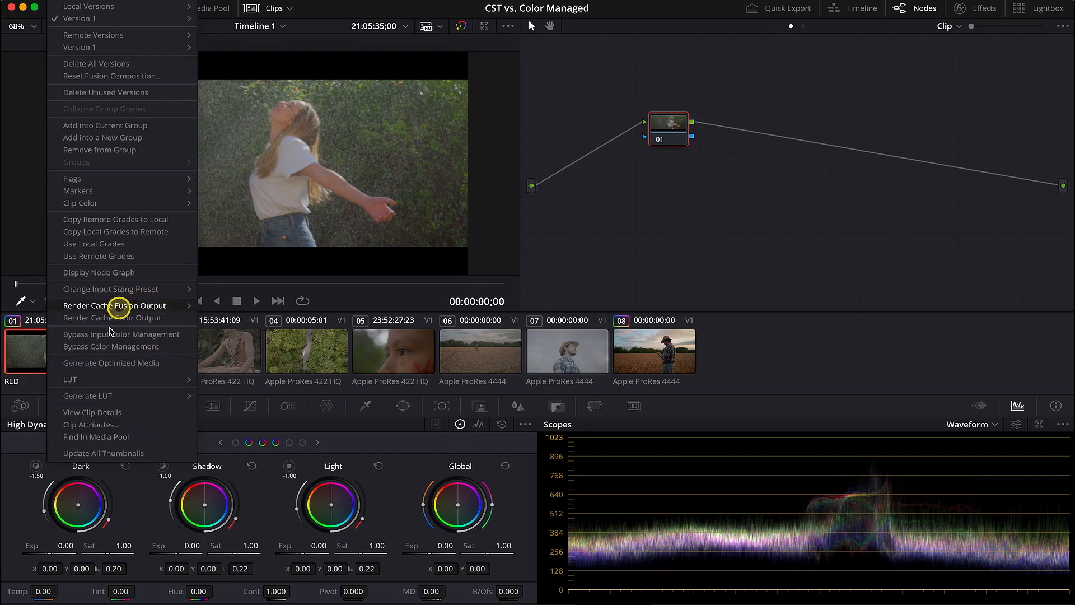
pyautogui.click(42, 354)
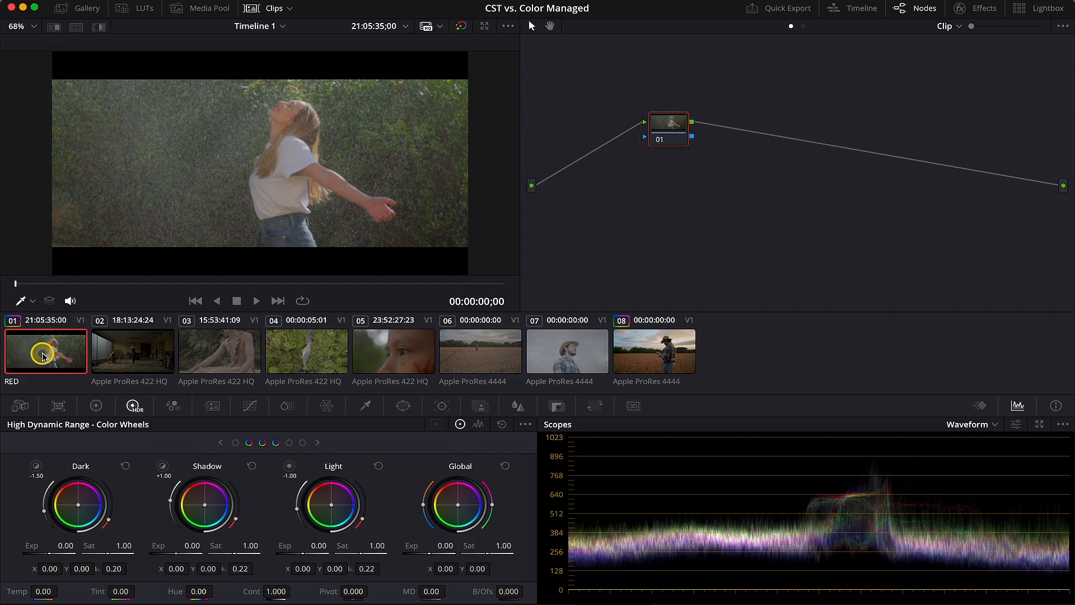
pyautogui.click(23, 409)
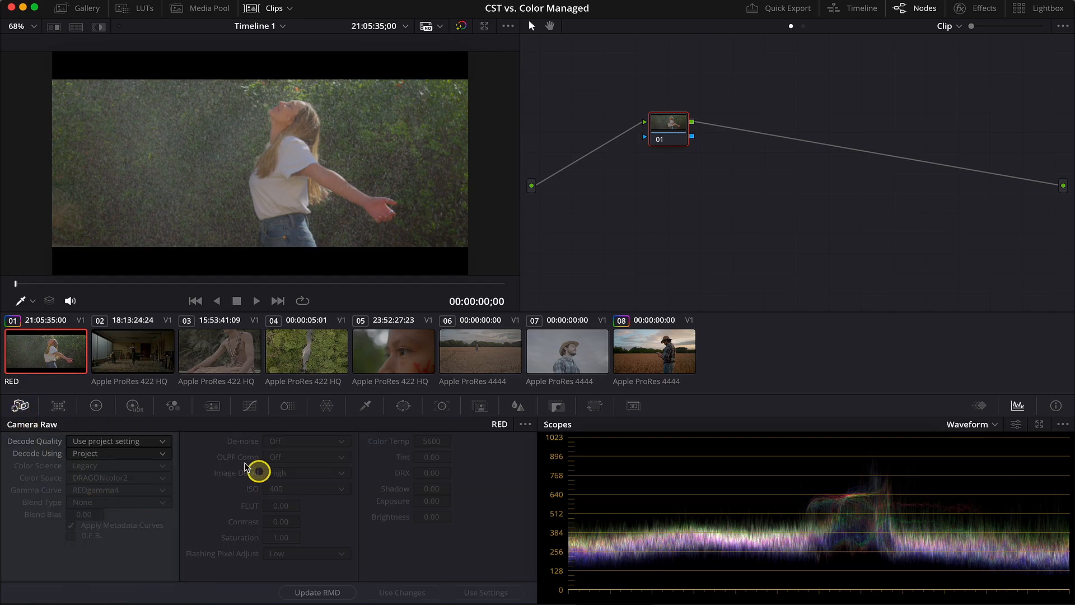
pyautogui.click(147, 454)
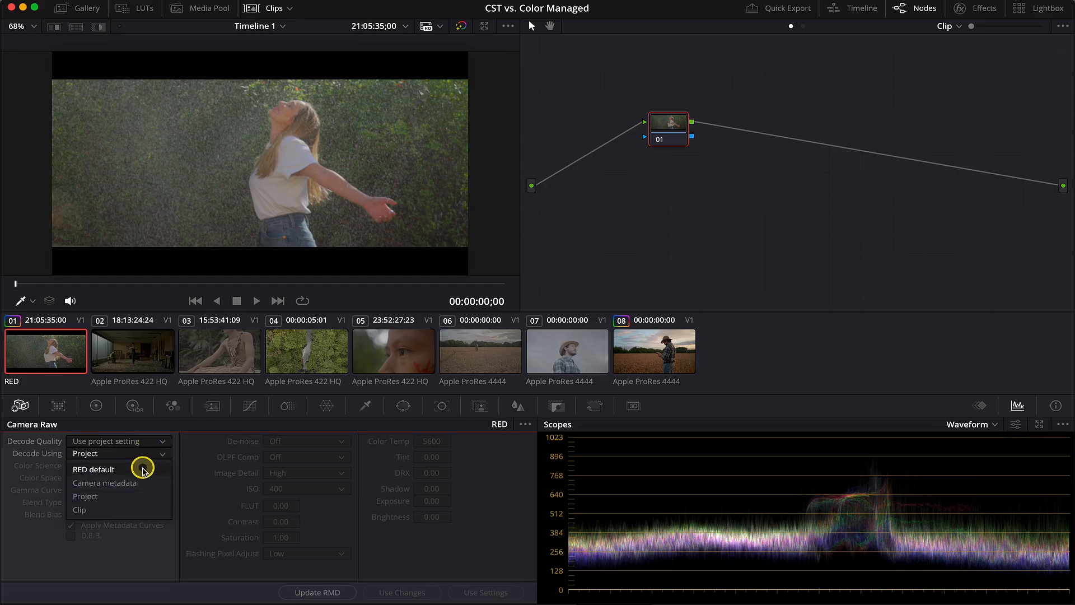
pyautogui.click(125, 509)
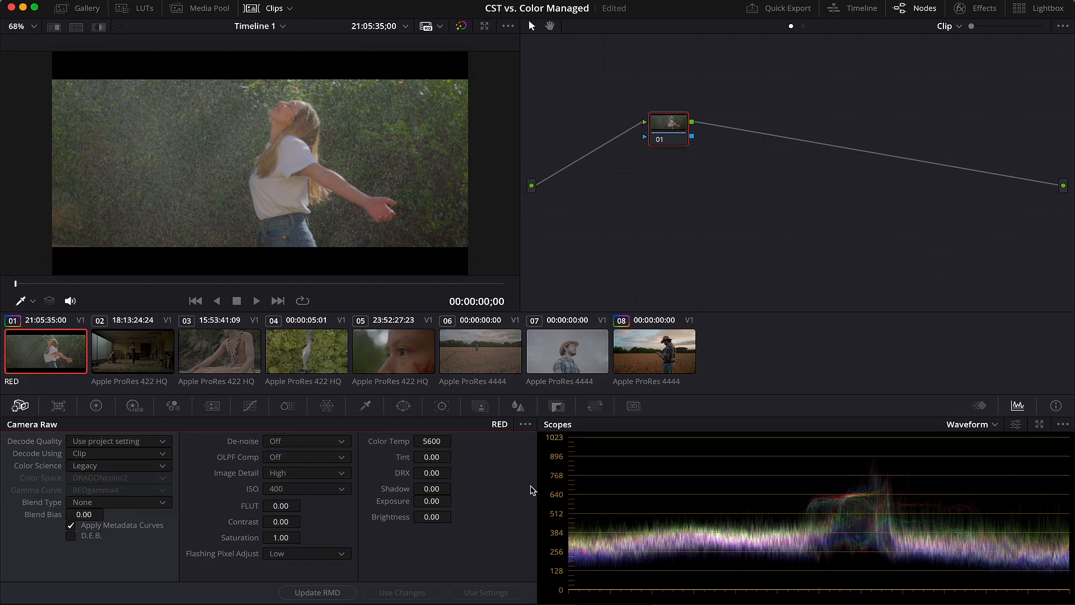
# - Grab a still of clip 08, the man with the tablet, and check it in the gallery
pyautogui.click(669, 352)
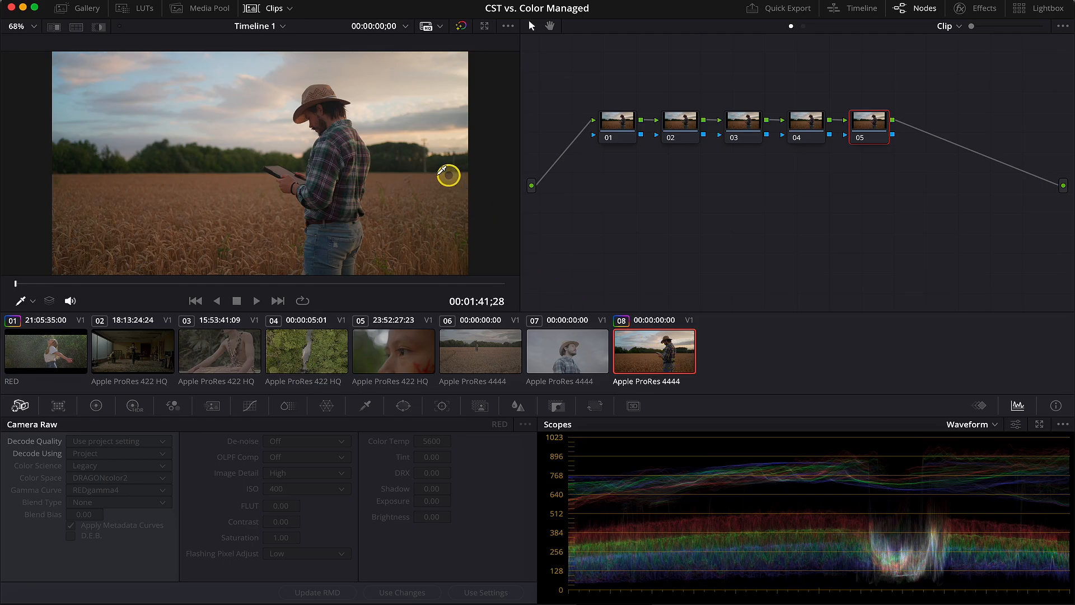
pyautogui.rightClick(402, 161)
pyautogui.click(418, 167)
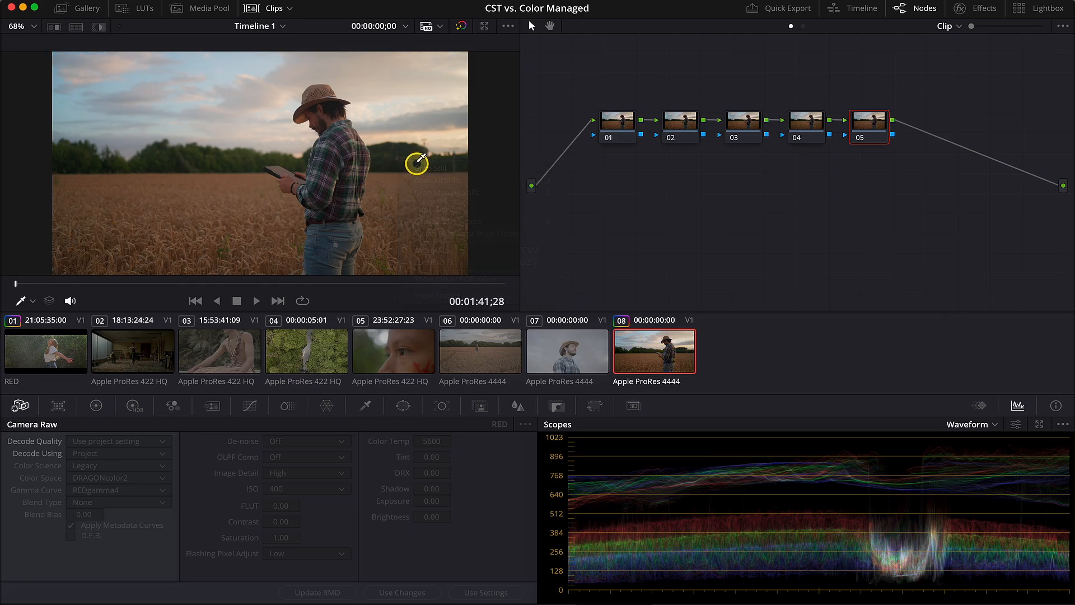
pyautogui.click(85, 9)
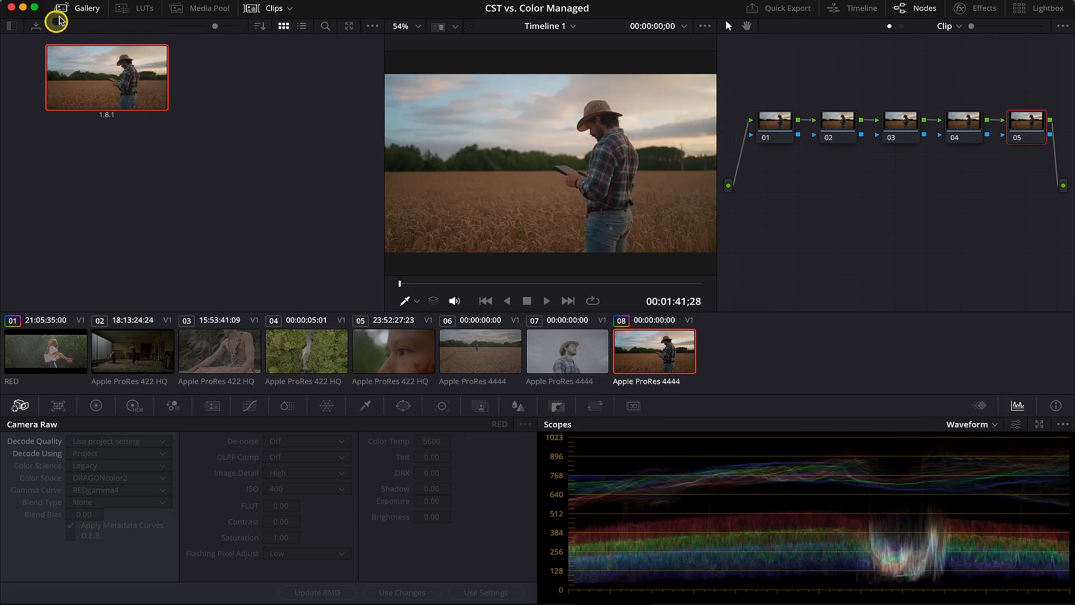
pyautogui.click(60, 11)
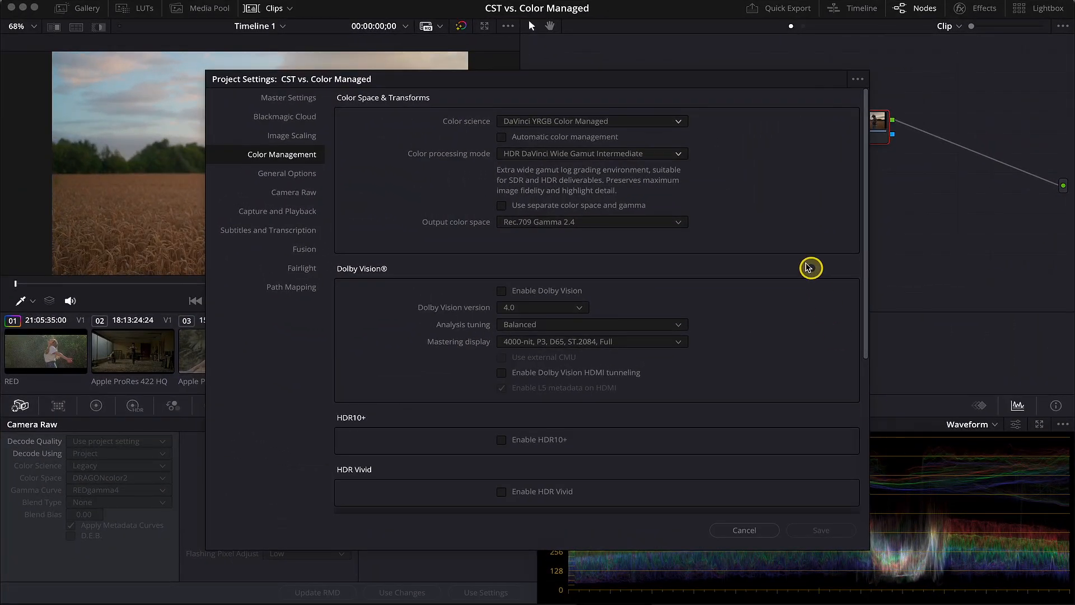
# - Set the project's color science to DaVinci YRGB and its timeline color space to DaVinci WG/Intermediate
pyautogui.click(661, 124)
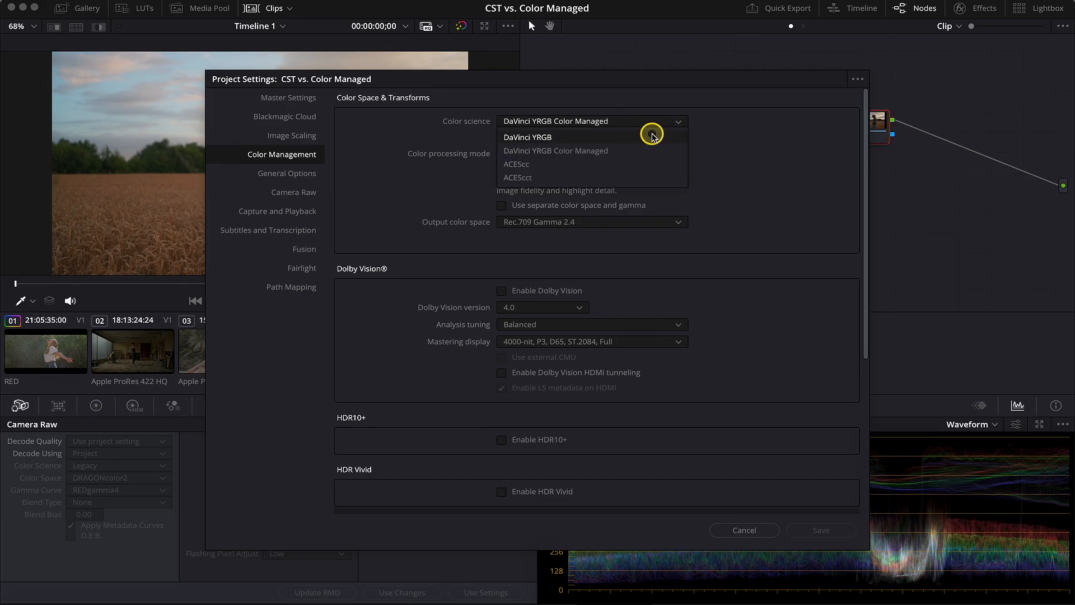
pyautogui.click(653, 136)
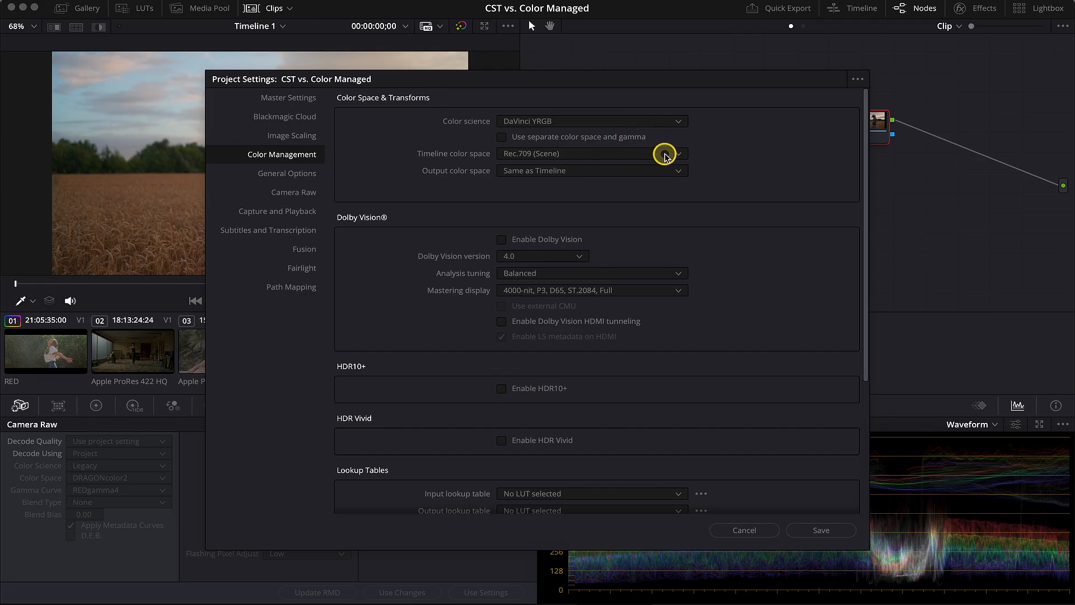
pyautogui.click(666, 154)
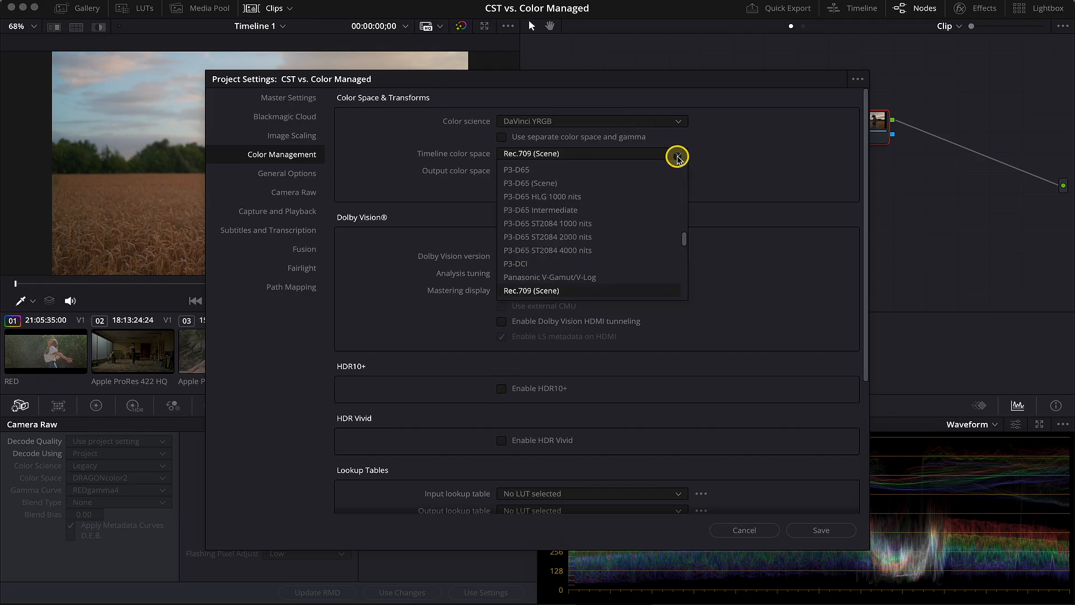
pyautogui.scroll(5, 674, 185)
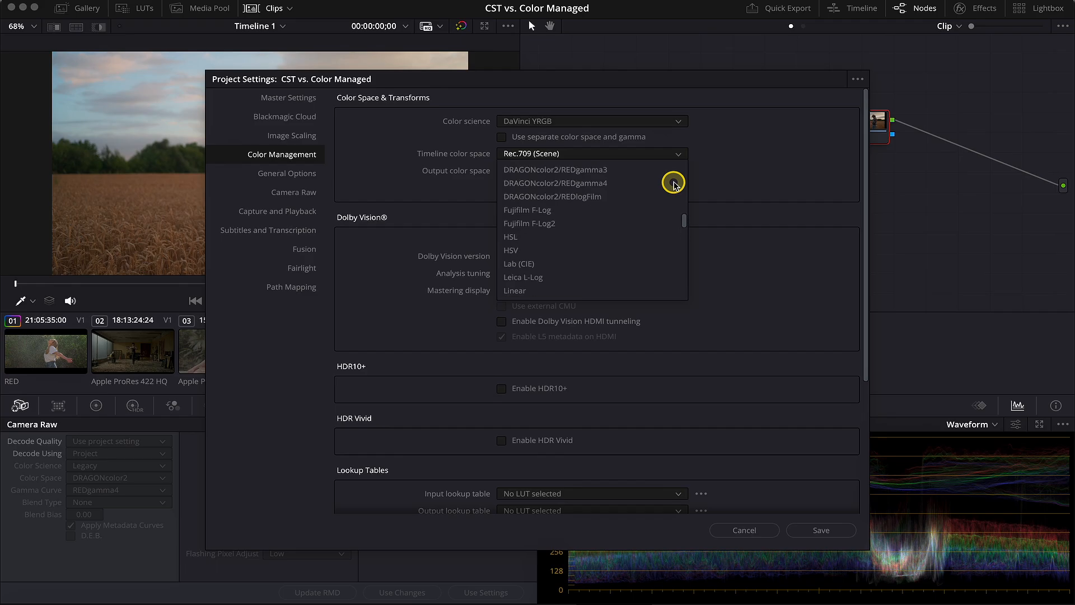
pyautogui.scroll(3, 673, 185)
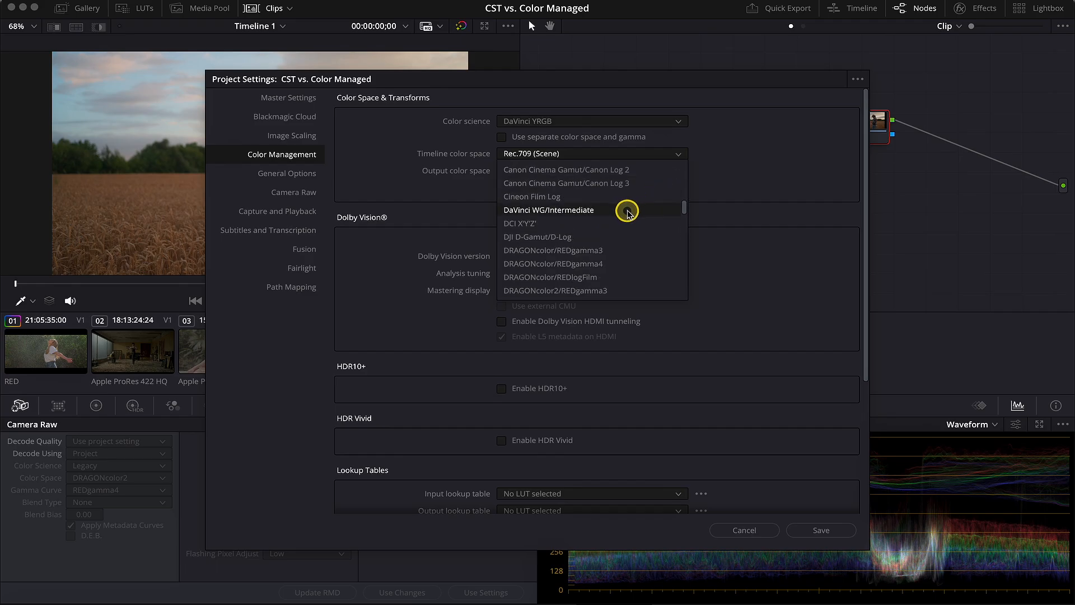
pyautogui.click(627, 210)
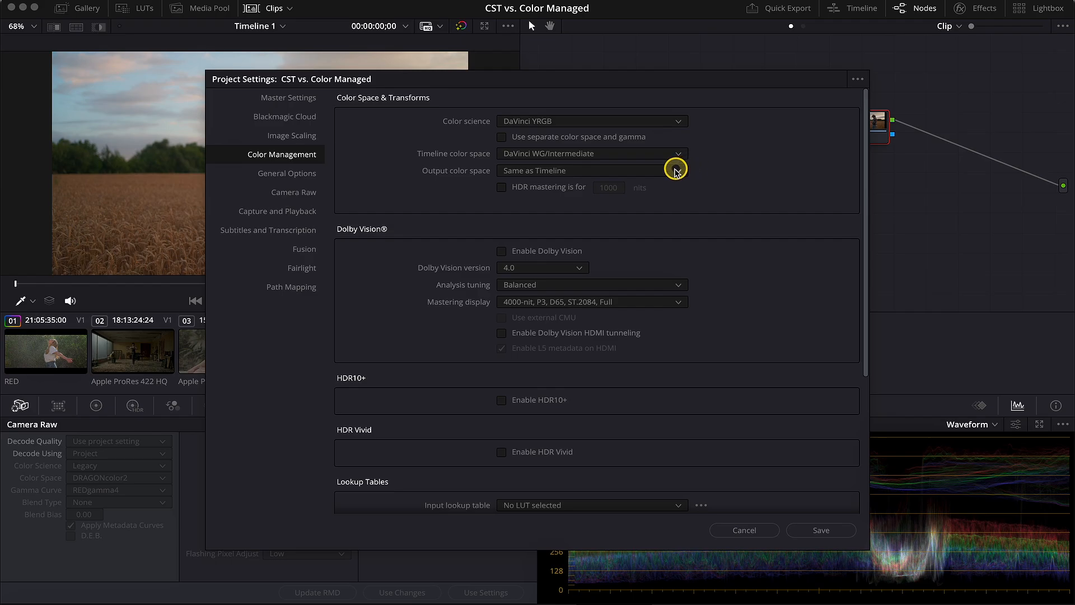
# - Set the project's output color space to Rec.709 Gamma 2.4 and save the project settings
pyautogui.click(675, 170)
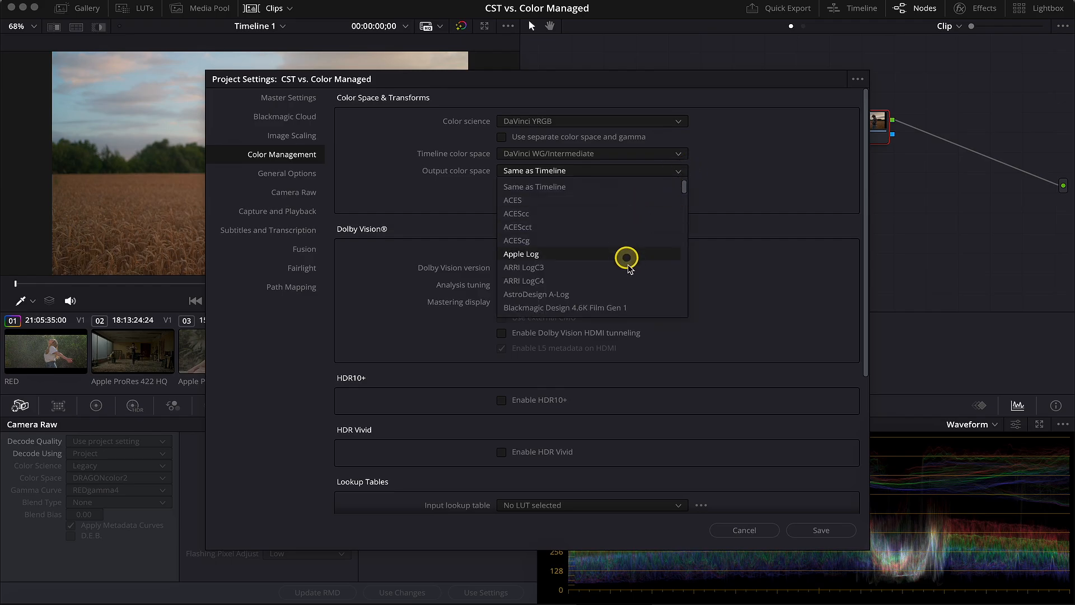
pyautogui.scroll(-2, 652, 252)
pyautogui.scroll(-10, 653, 253)
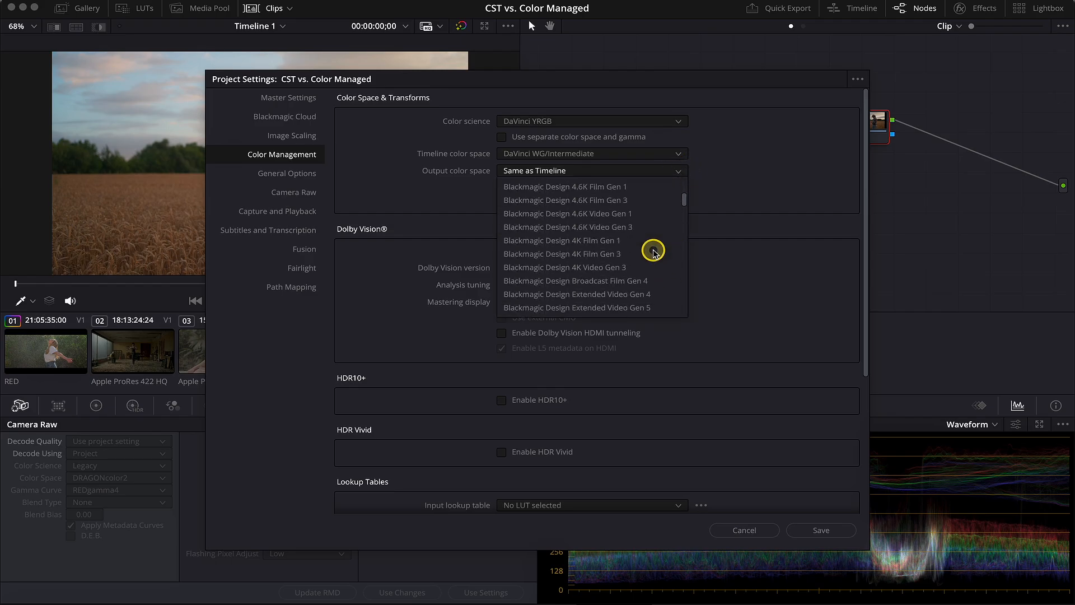
pyautogui.scroll(-6, 653, 252)
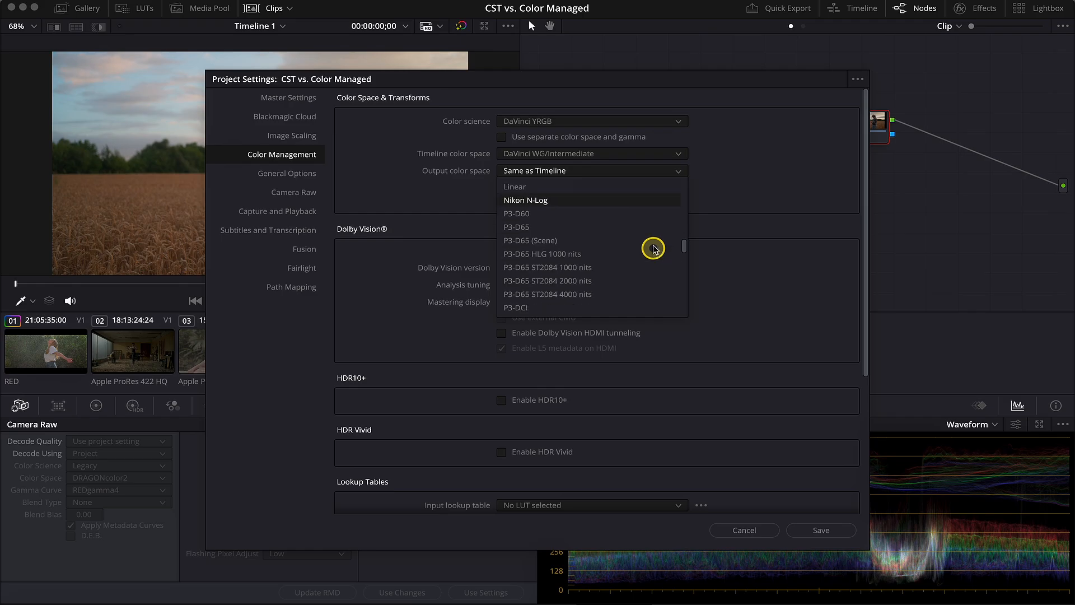
pyautogui.click(608, 280)
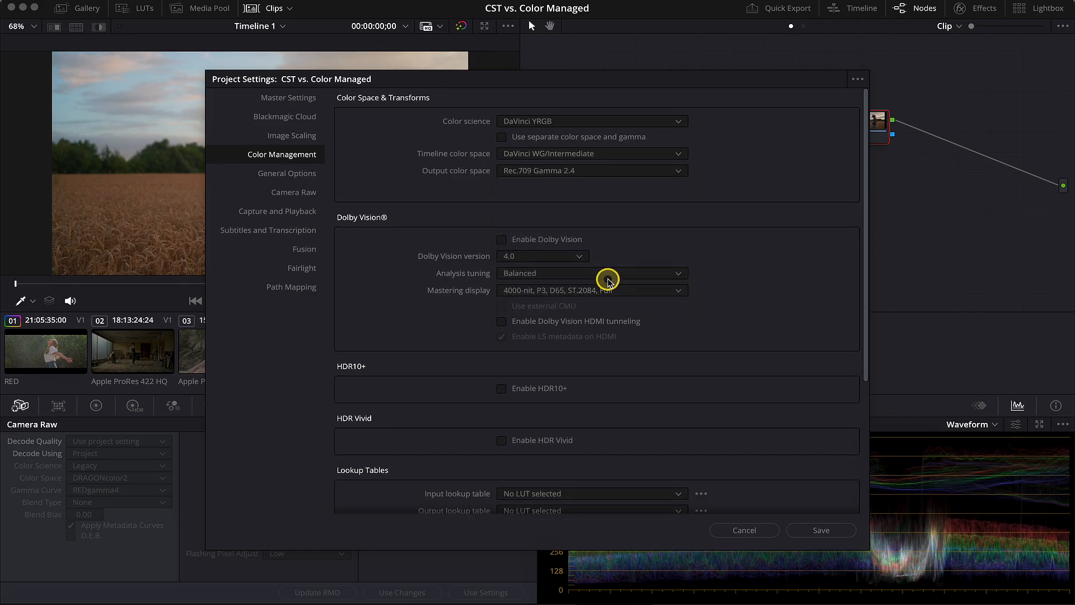
pyautogui.click(836, 531)
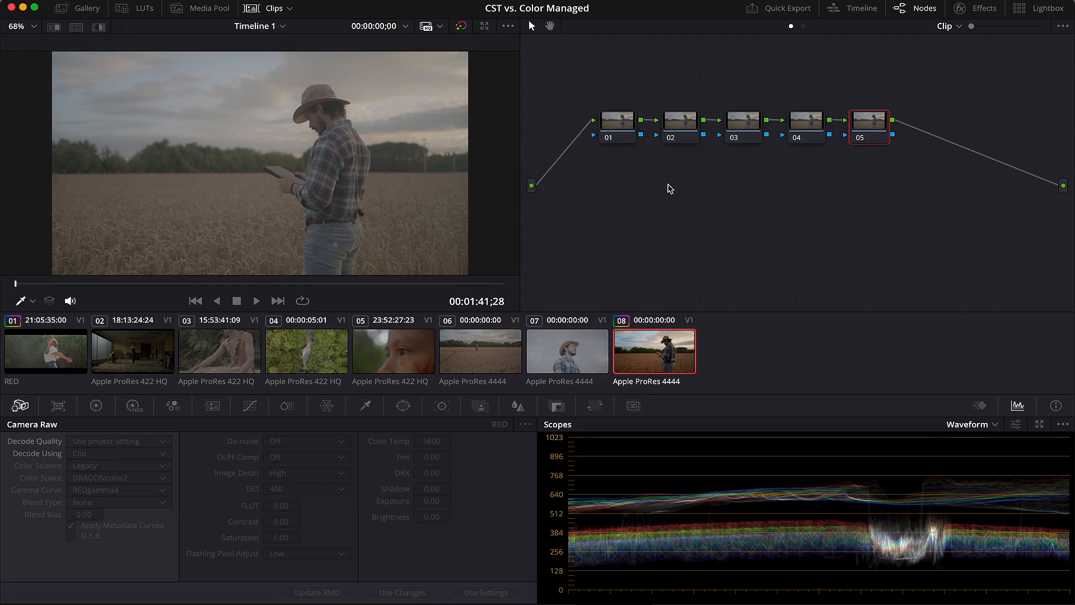
# - Label clip 08's first node "LOG to DWG"
pyautogui.click(588, 138)
pyautogui.click(619, 117)
pyautogui.rightClick(628, 118)
pyautogui.click(655, 143)
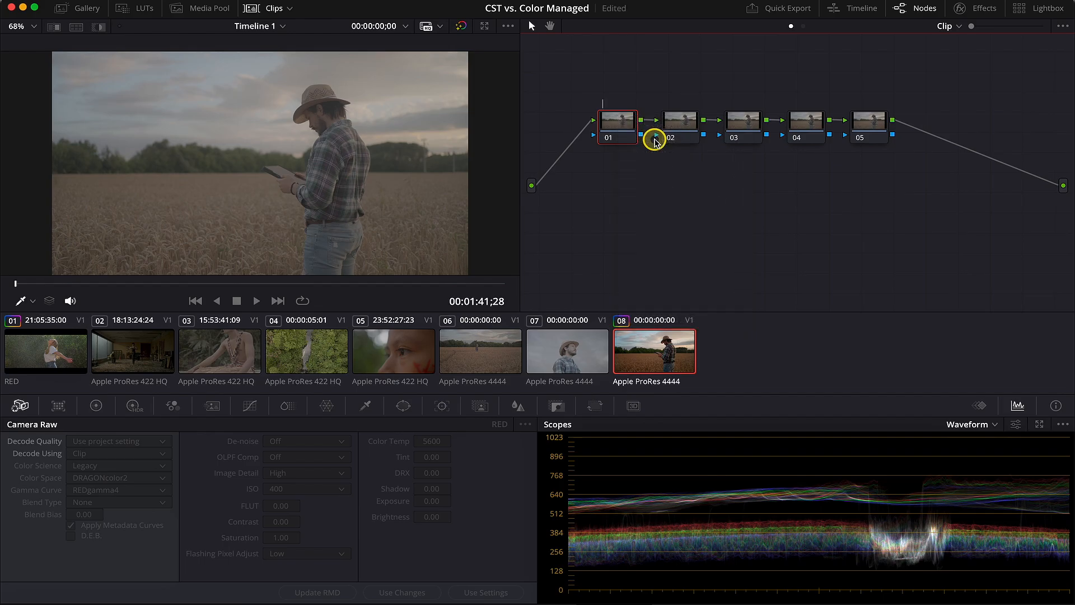
pyautogui.write('LOG to DWG')
pyautogui.press('Return')
# - Label clip 08's last node, 05, with a name beginning "DWG to"
pyautogui.click(868, 120)
pyautogui.rightClick(871, 120)
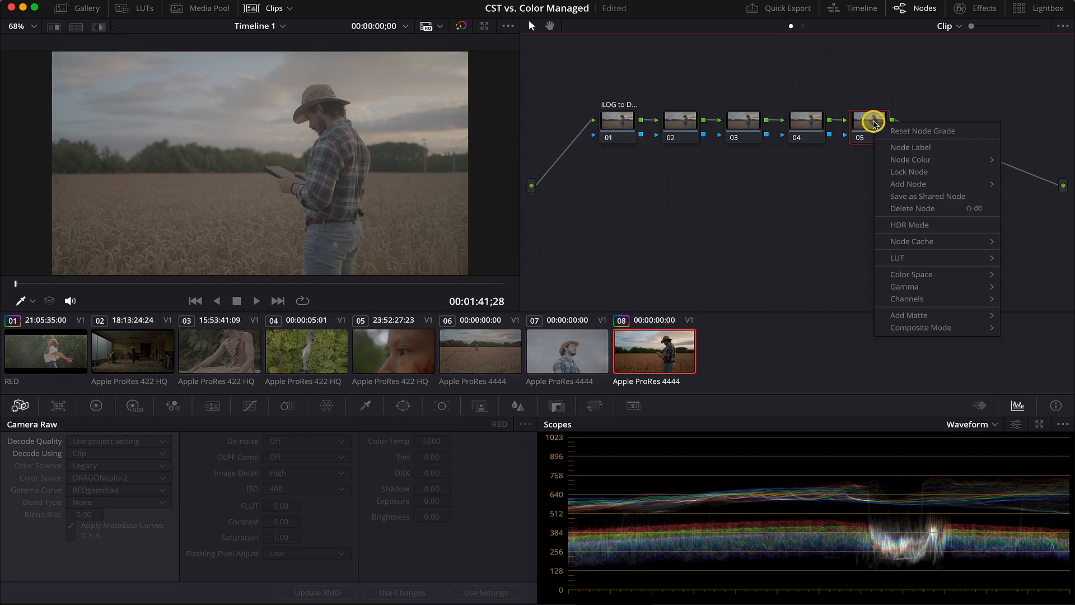
pyautogui.click(897, 147)
pyautogui.write('DWG to ...')
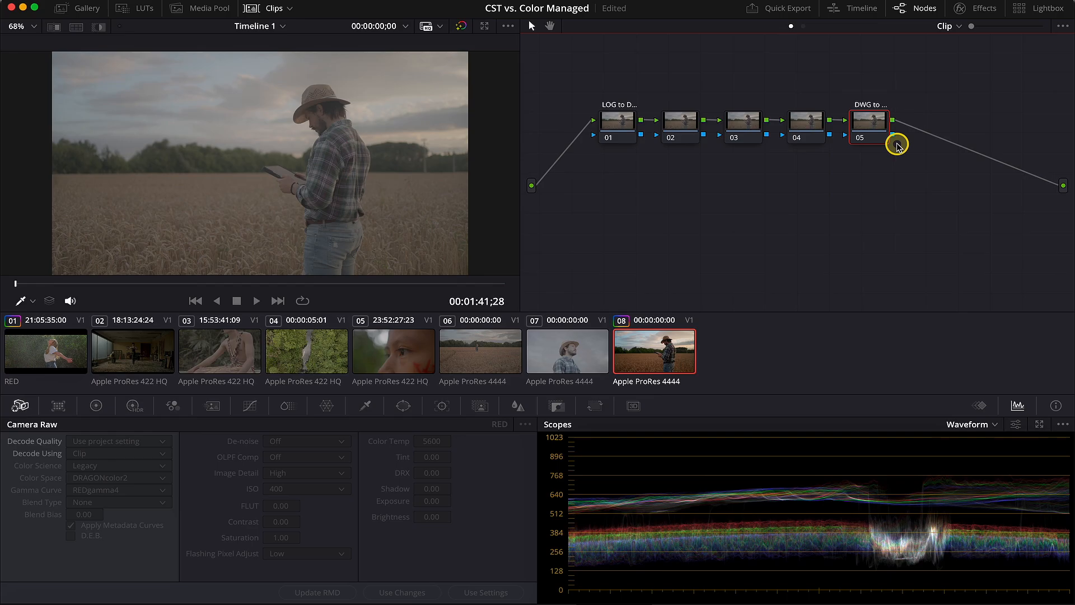
# - Find the Color Space Transform effect and apply it to nodes 01 and 05 of clip 08
pyautogui.click(966, 8)
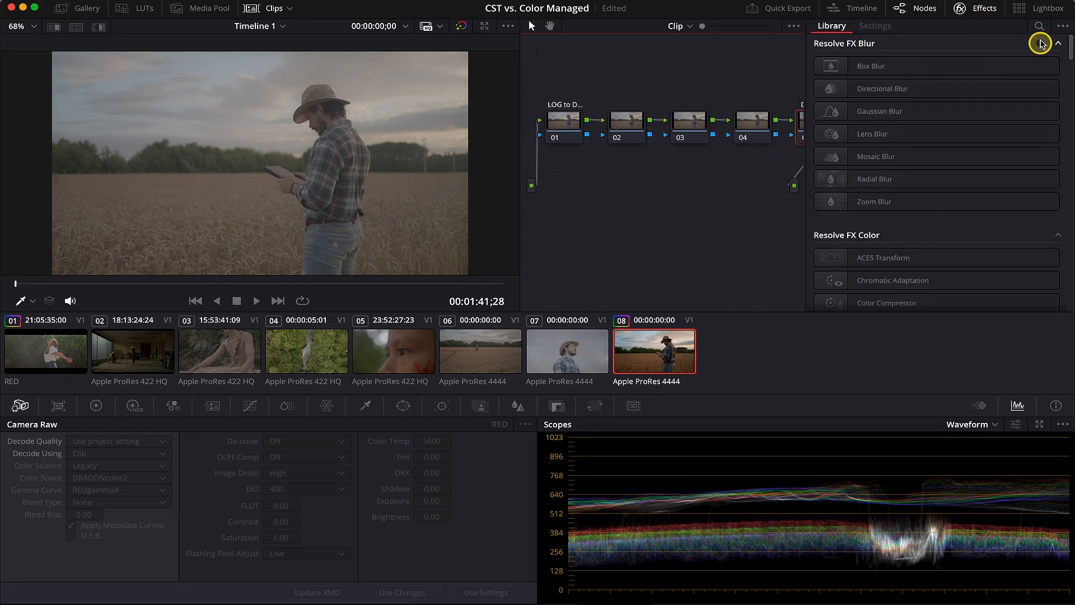
pyautogui.click(1040, 26)
pyautogui.write('color')
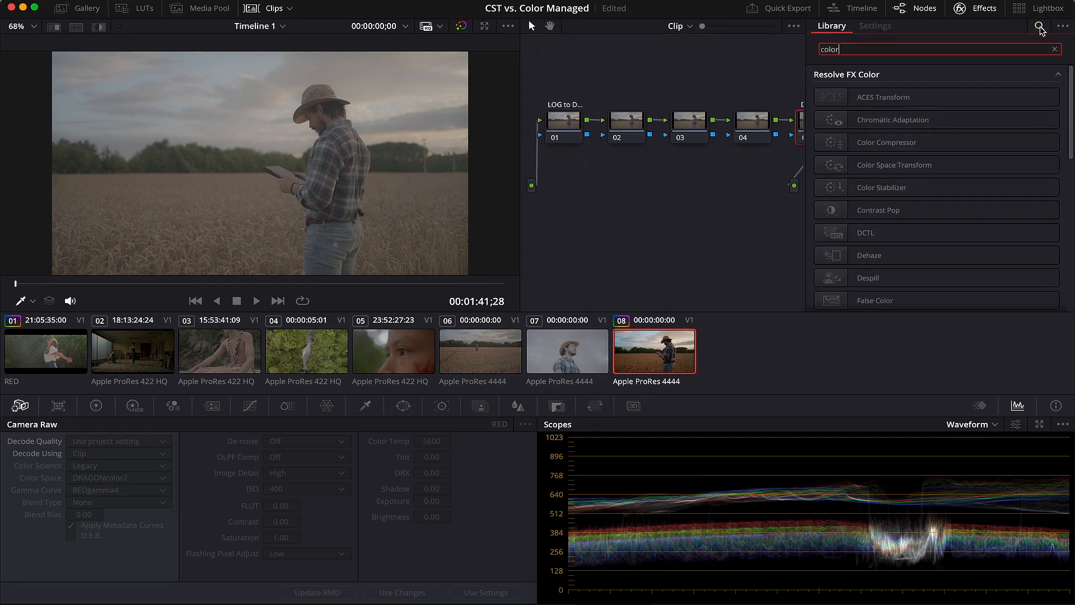
pyautogui.write(' sp')
pyautogui.moveTo(888, 97); pyautogui.dragTo(574, 129)
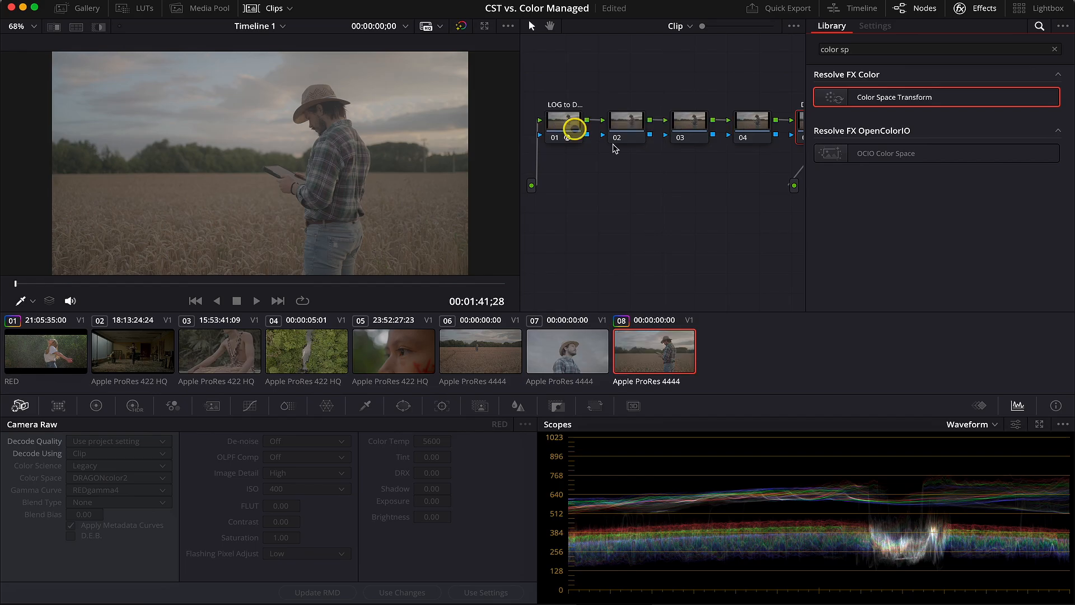
pyautogui.hscroll(1, 676, 171)
pyautogui.moveTo(885, 97); pyautogui.dragTo(796, 126)
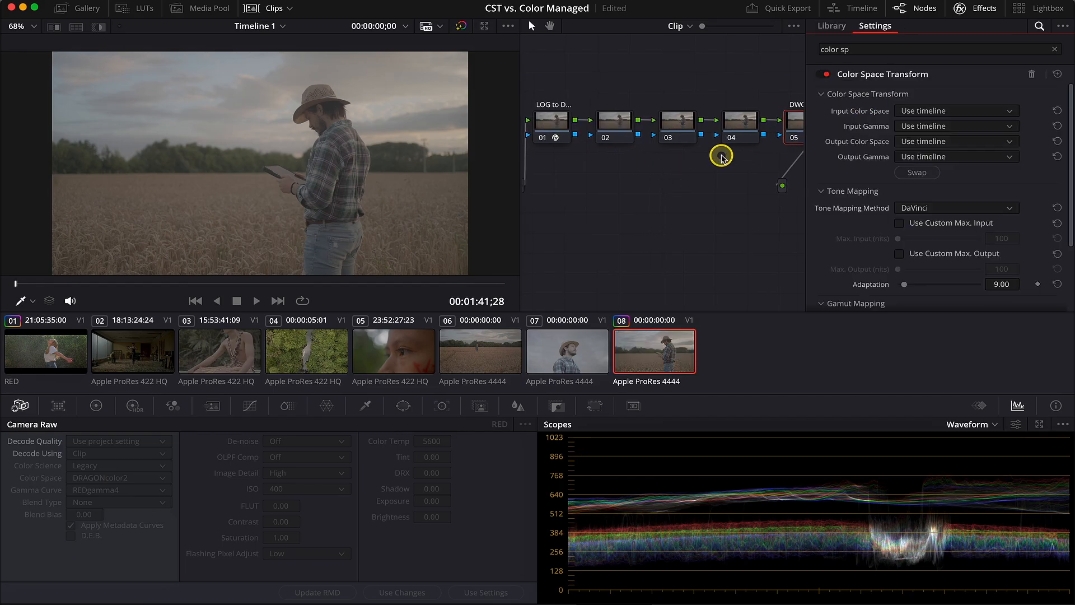
# - Set node 01's Color Space Transform input to Sony S-Gamut3.Cine color space and Sony S-Log3 gamma
pyautogui.click(564, 125)
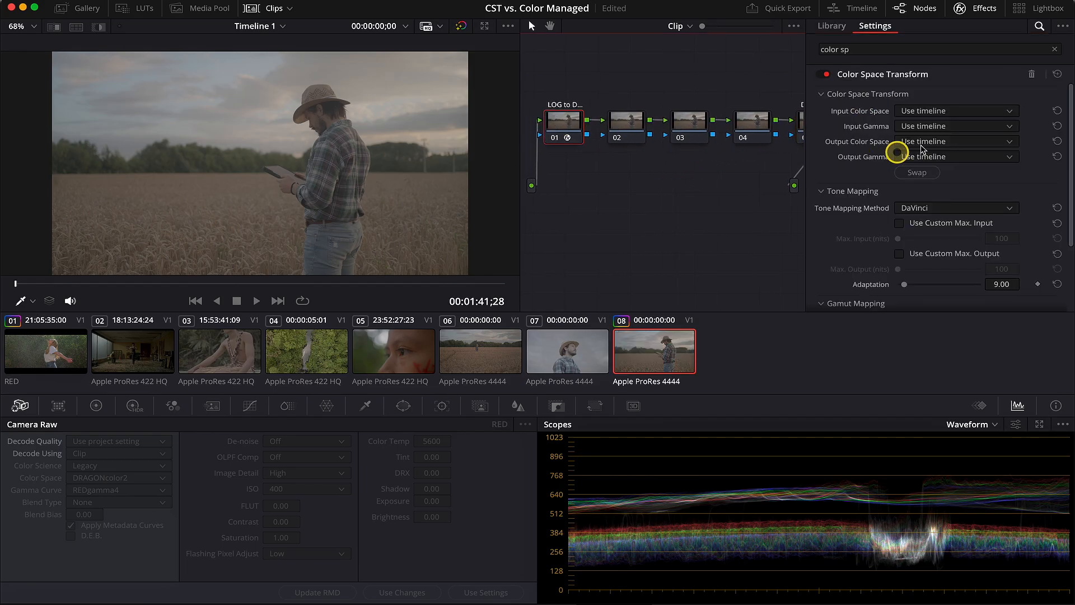
pyautogui.click(967, 110)
pyautogui.scroll(-5, 988, 178)
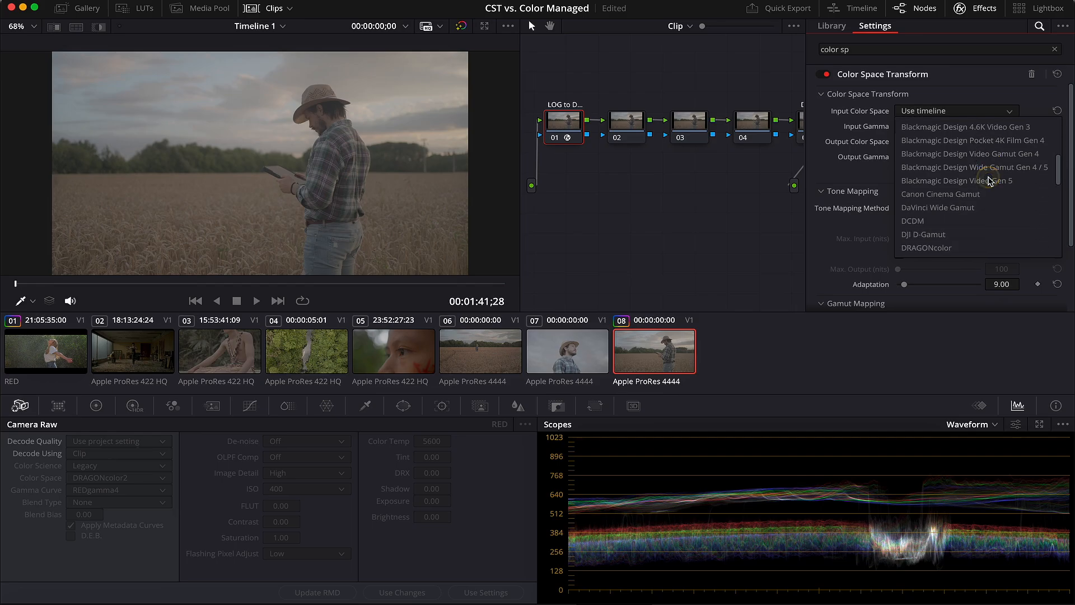
pyautogui.scroll(-10, 989, 180)
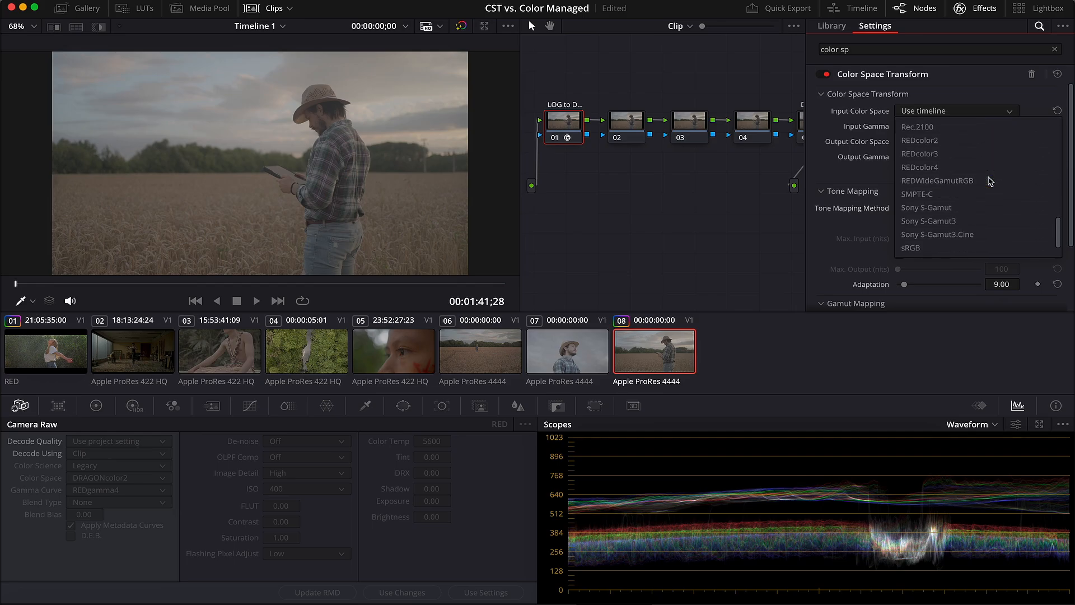
pyautogui.click(972, 234)
pyautogui.click(974, 126)
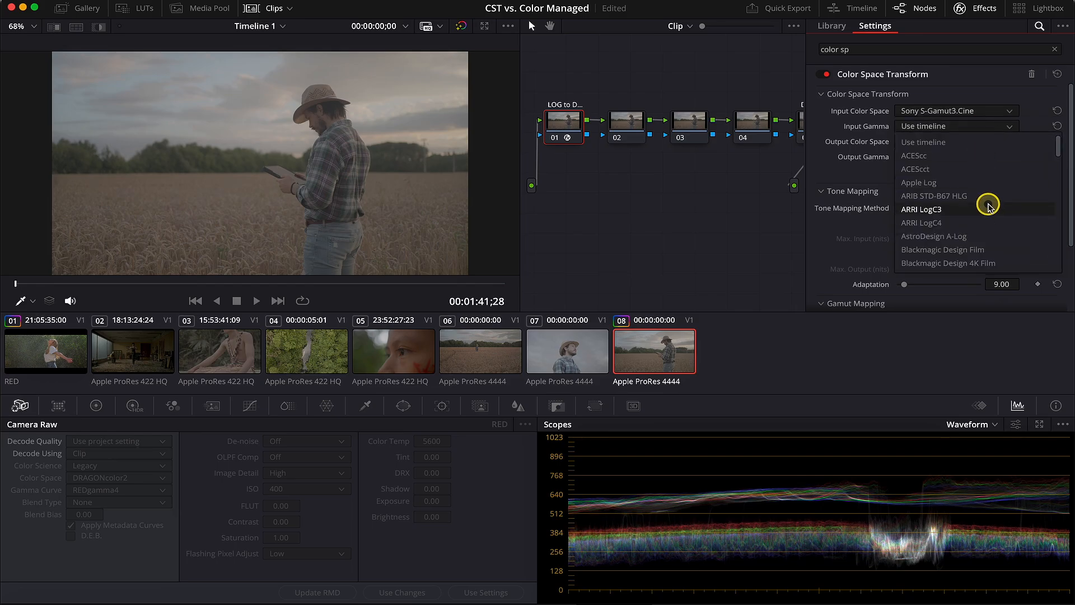
pyautogui.scroll(-10, 988, 206)
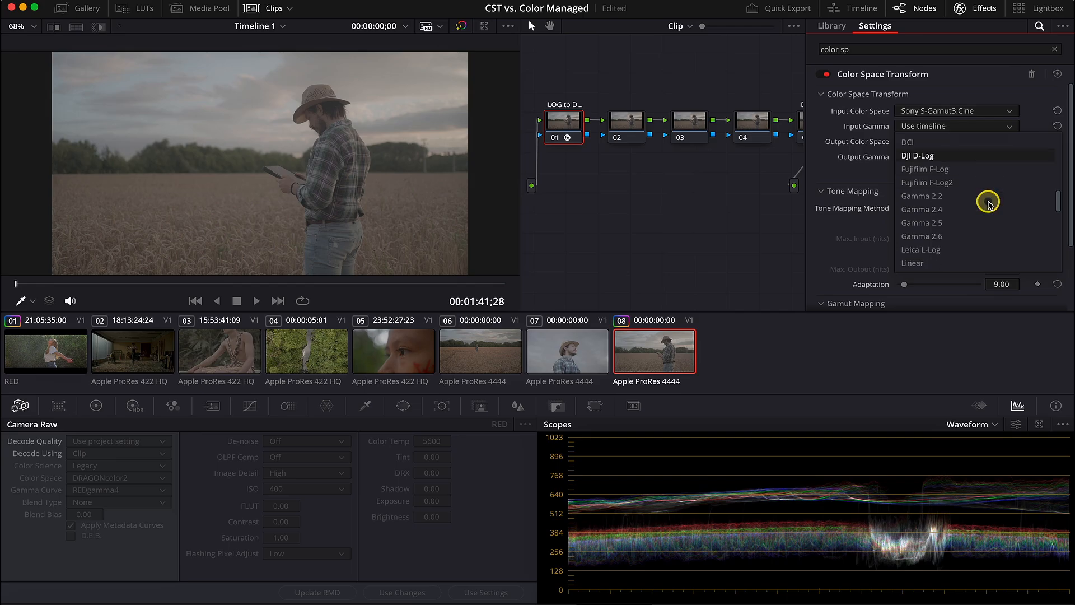
pyautogui.scroll(-10, 989, 203)
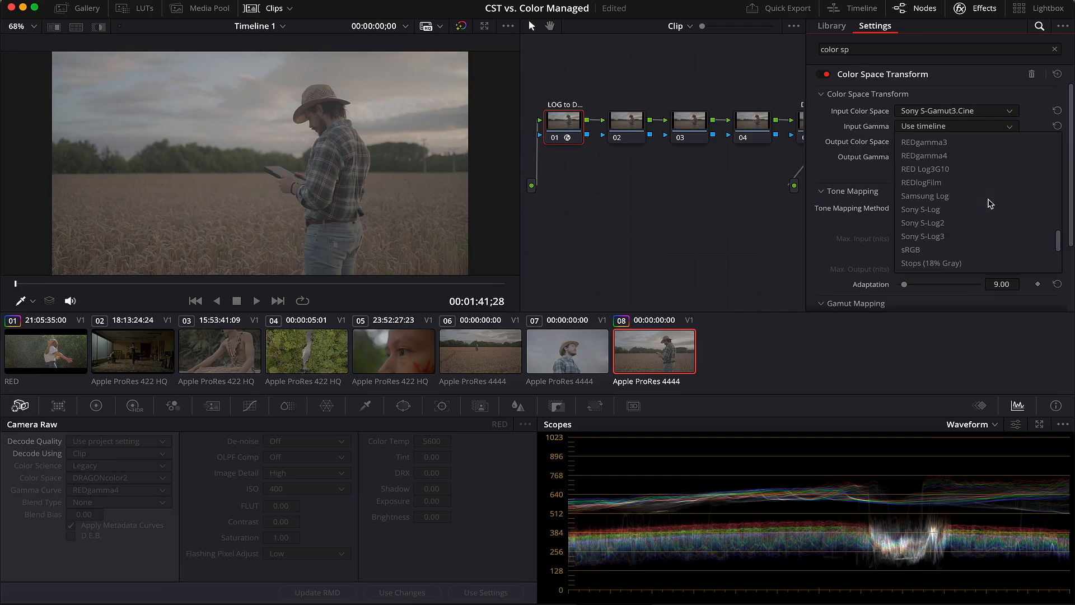
pyautogui.click(966, 236)
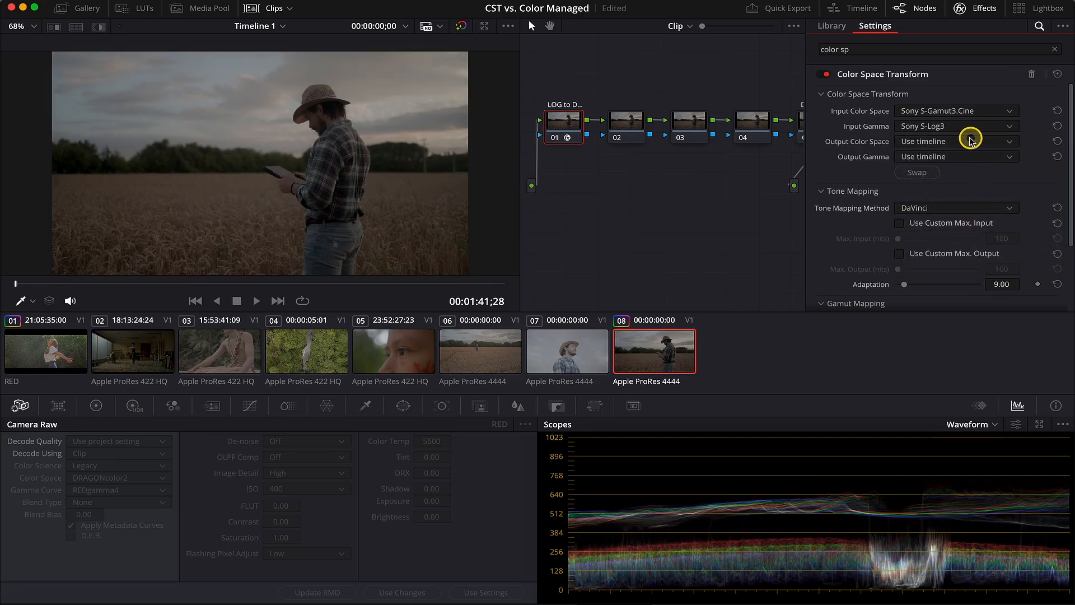
# - Set node 01's Color Space Transform output to DaVinci Wide Gamut color space and DaVinci Intermediate gamma
pyautogui.click(968, 142)
pyautogui.scroll(-5, 982, 185)
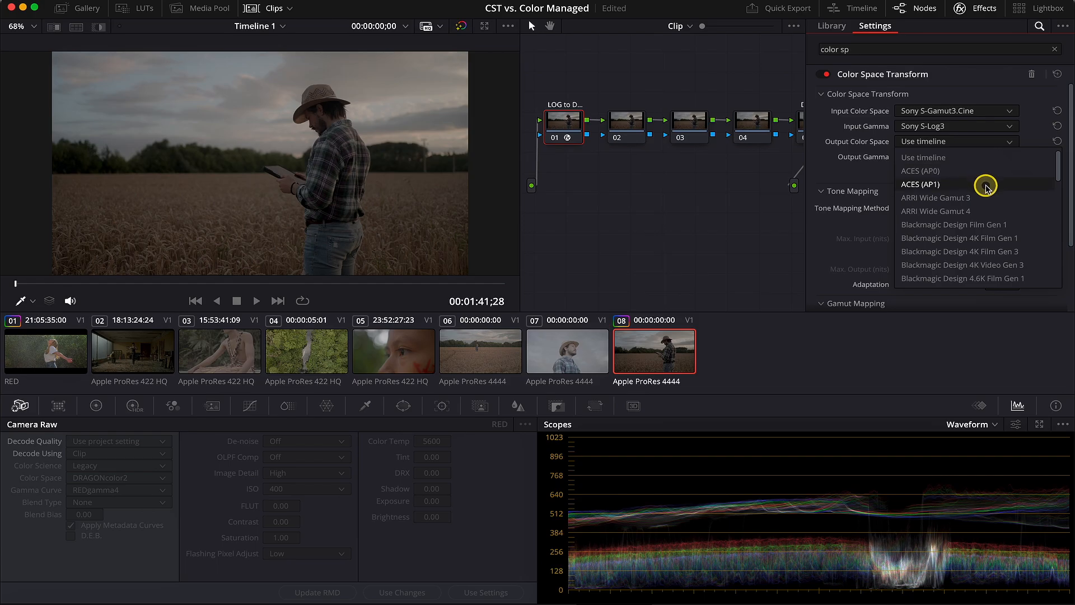
pyautogui.scroll(-3, 984, 197)
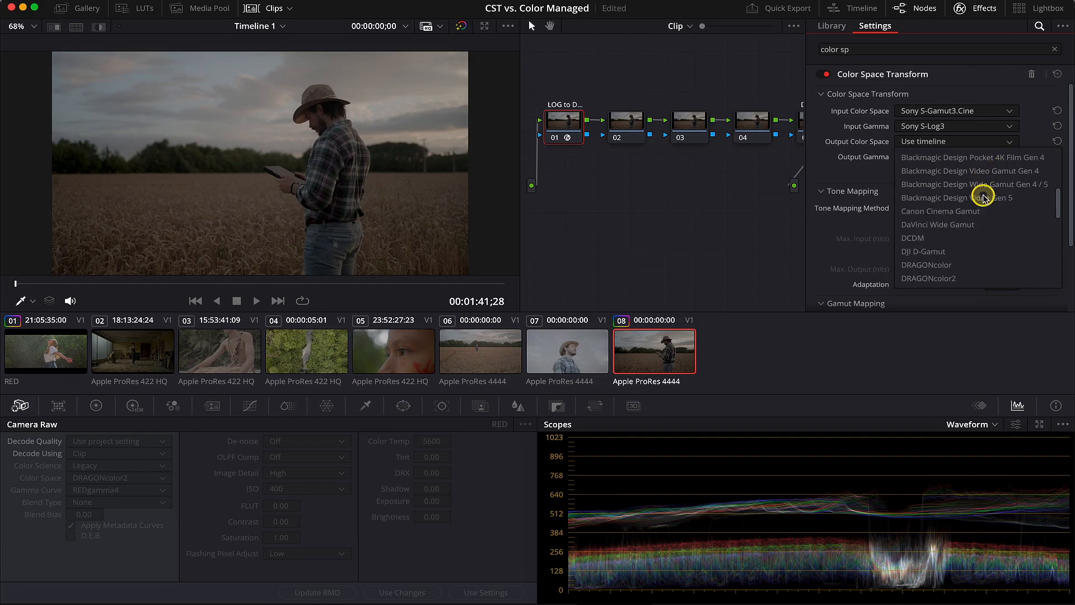
pyautogui.click(969, 222)
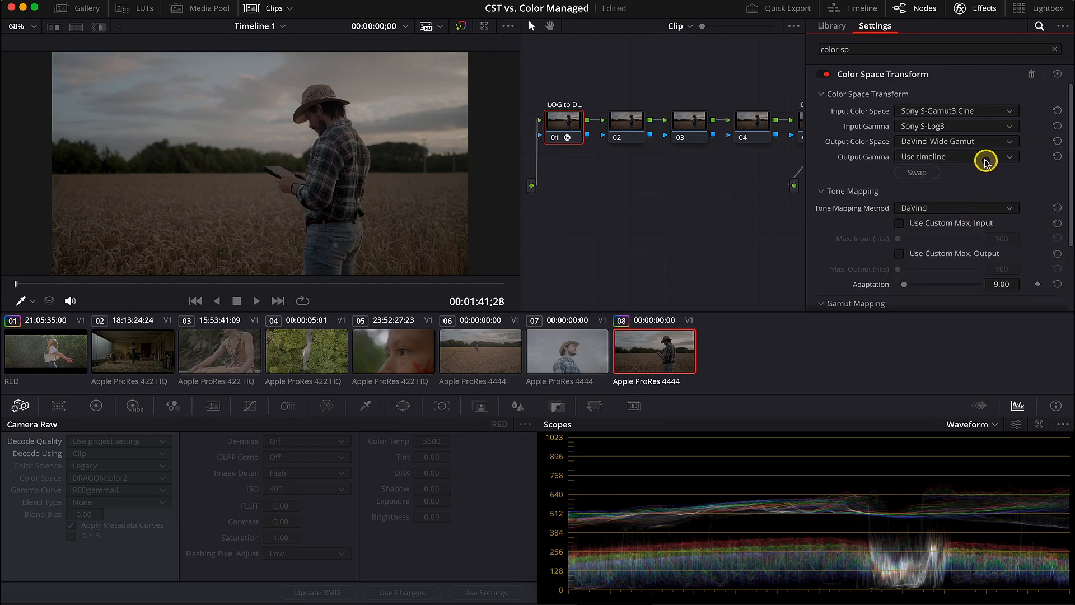
pyautogui.click(984, 159)
pyautogui.scroll(-8, 978, 222)
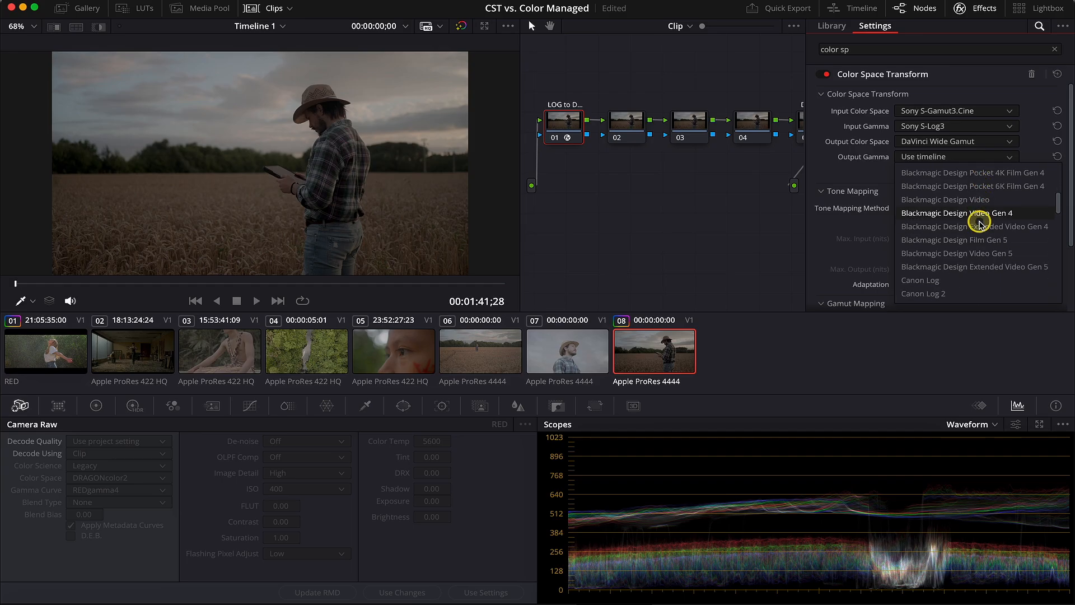
pyautogui.scroll(-4, 979, 221)
pyautogui.click(980, 260)
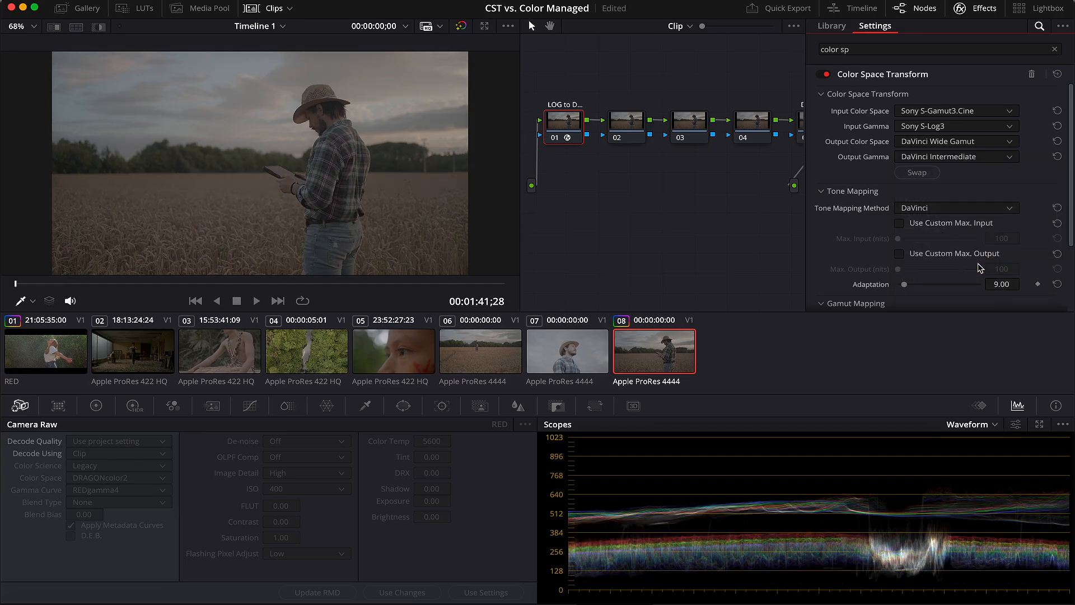
# - Set node 05's Color Space Transform input to DaVinci Wide Gamut color space and DaVinci Intermediate gamma
pyautogui.hscroll(3, 730, 193)
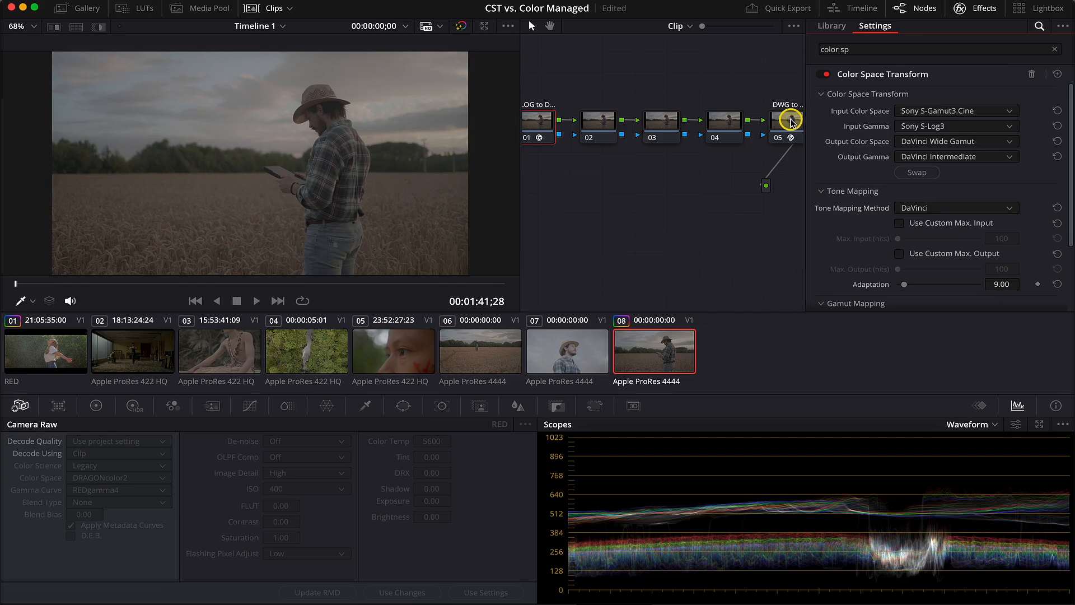
pyautogui.hscroll(2, 792, 122)
pyautogui.click(777, 125)
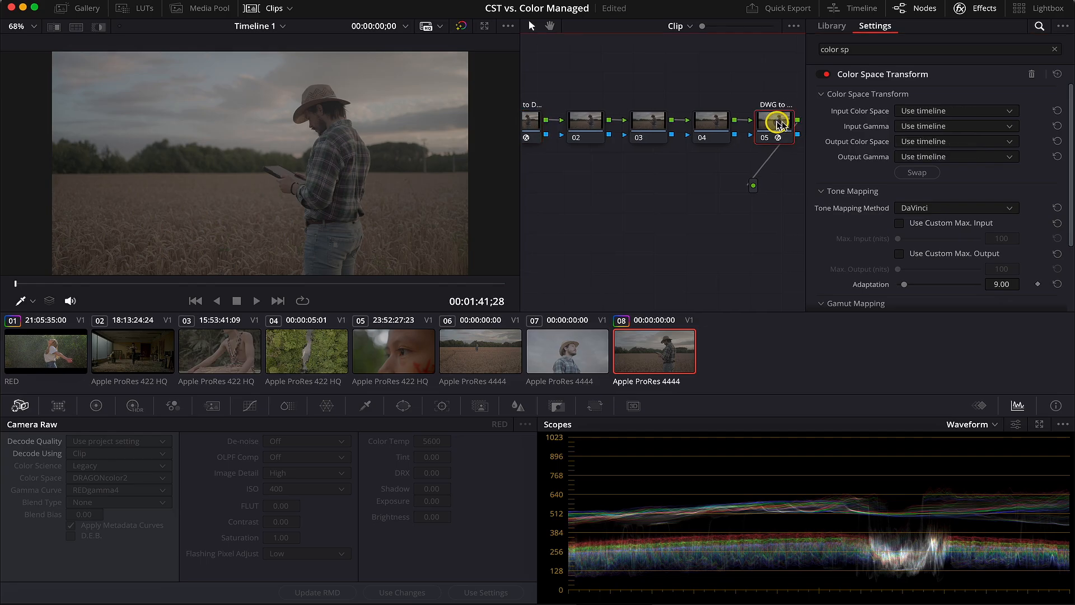
pyautogui.click(946, 111)
pyautogui.click(984, 189)
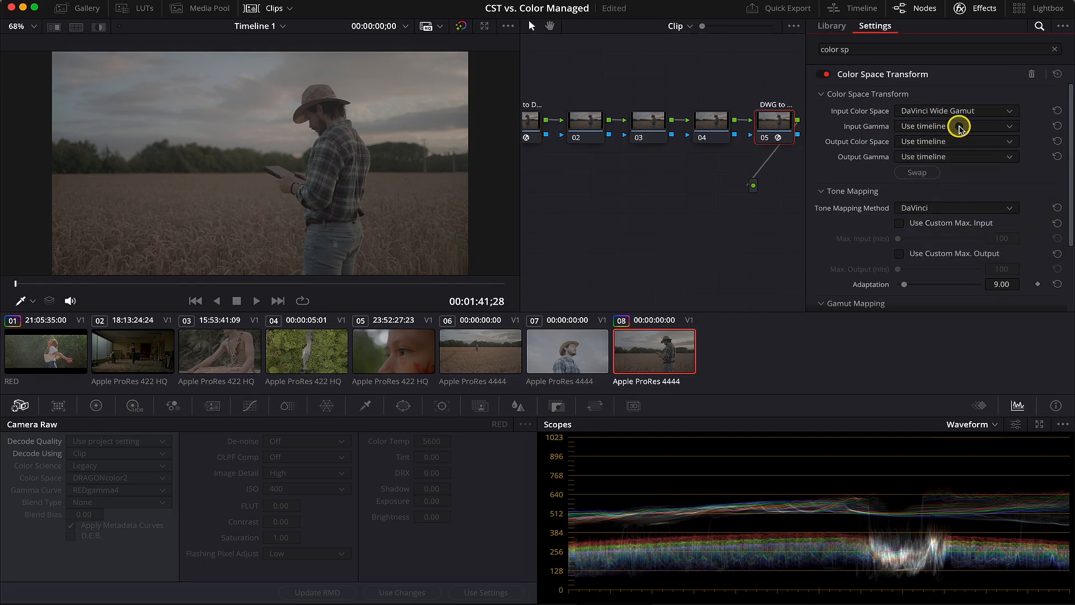
pyautogui.click(958, 126)
pyautogui.click(983, 218)
# - Set node 05's Color Space Transform output to Rec.709 with Gamma 2.4 and compare the image with the grade bypassed
pyautogui.click(960, 141)
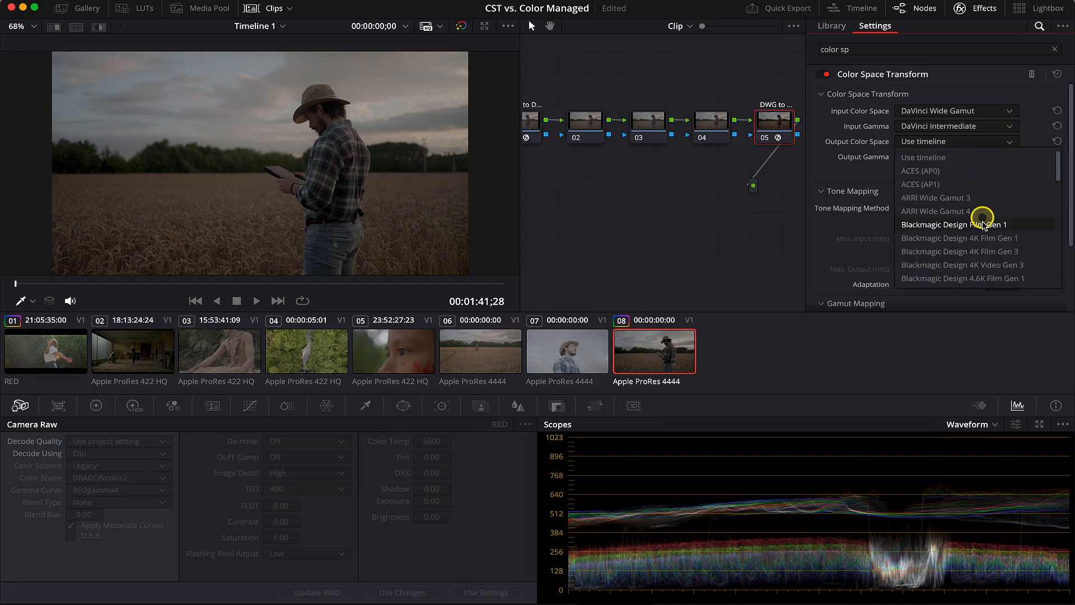
pyautogui.scroll(-10, 983, 224)
pyautogui.click(974, 213)
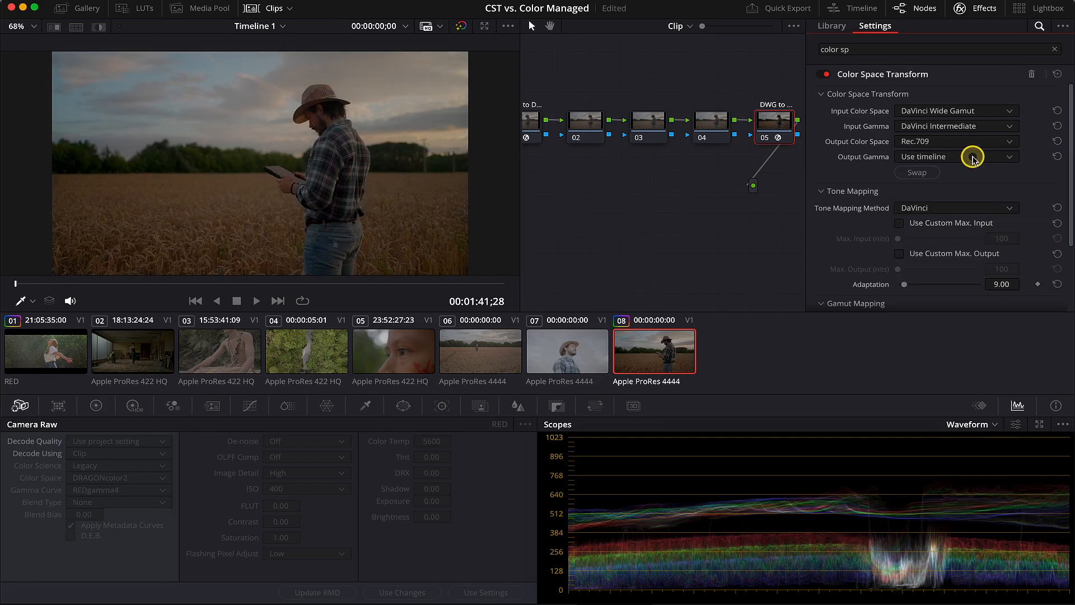
pyautogui.click(972, 156)
pyautogui.scroll(-5, 977, 211)
pyautogui.click(961, 252)
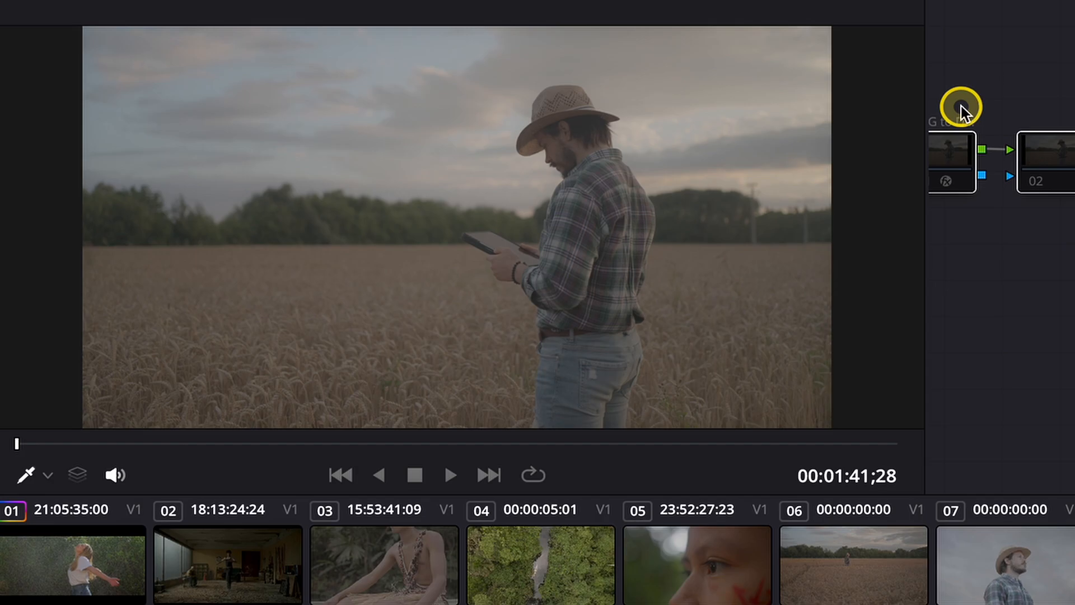
pyautogui.hotkey('alt', 'd')
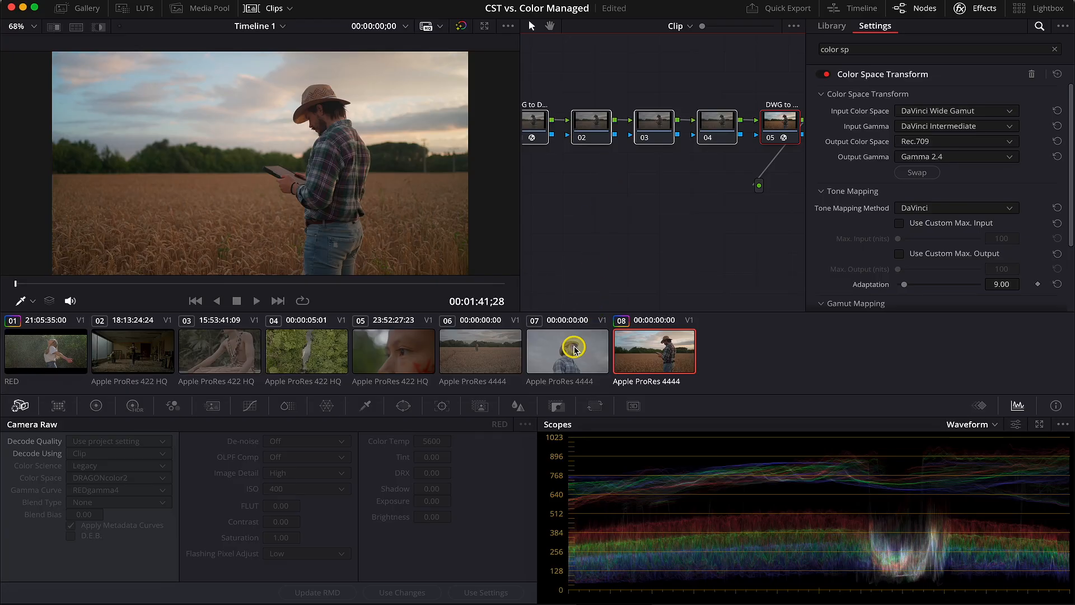
# - Look through the other untransformed clips and apply clip 08's grade to clip 07
pyautogui.click(574, 348)
pyautogui.click(480, 348)
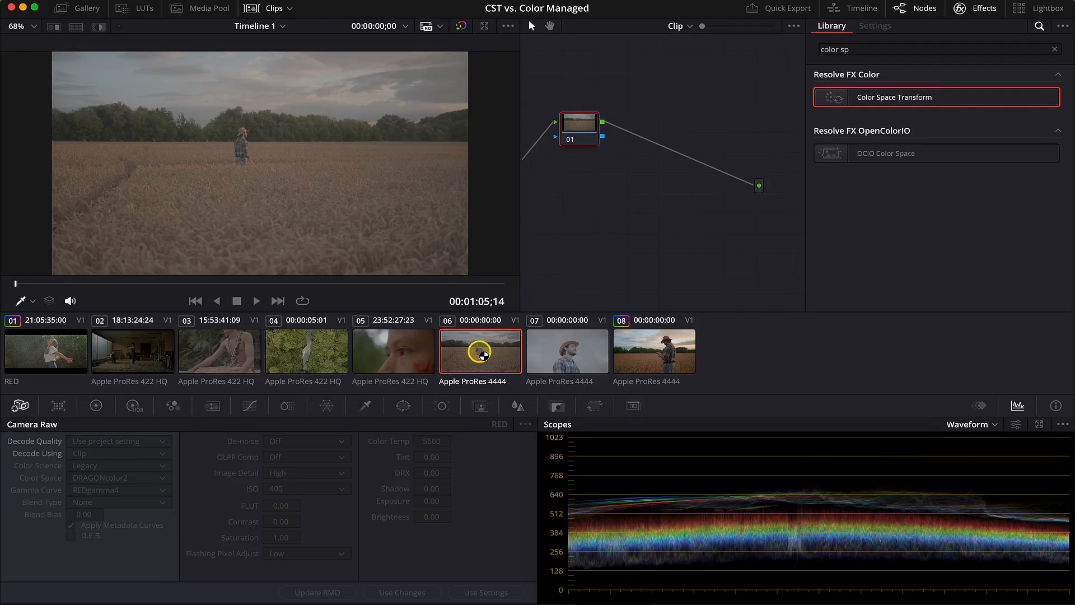
pyautogui.click(359, 350)
pyautogui.click(311, 356)
pyautogui.click(233, 354)
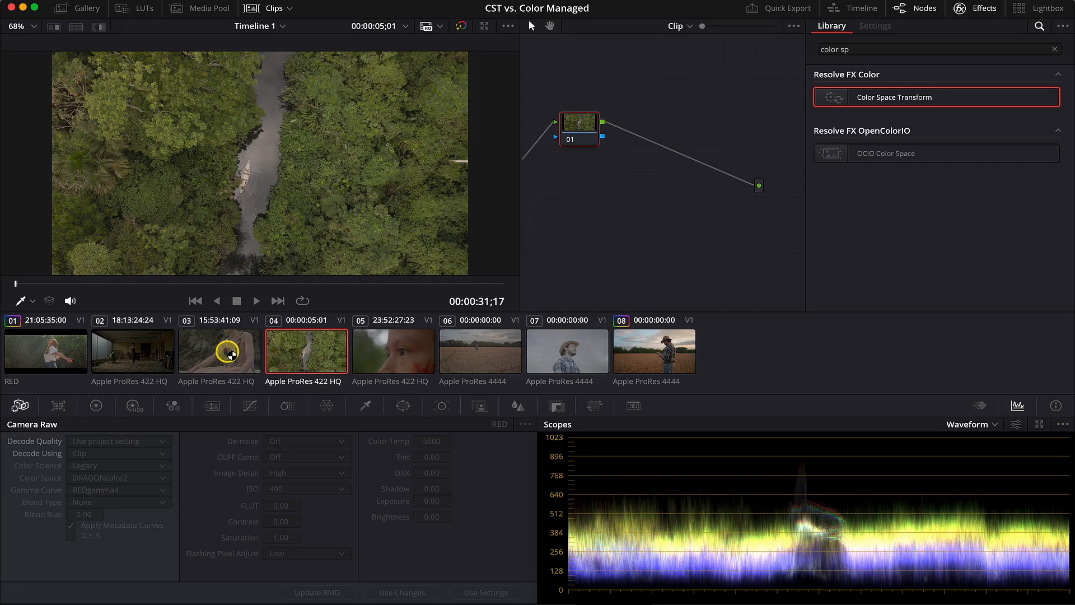
pyautogui.click(555, 358)
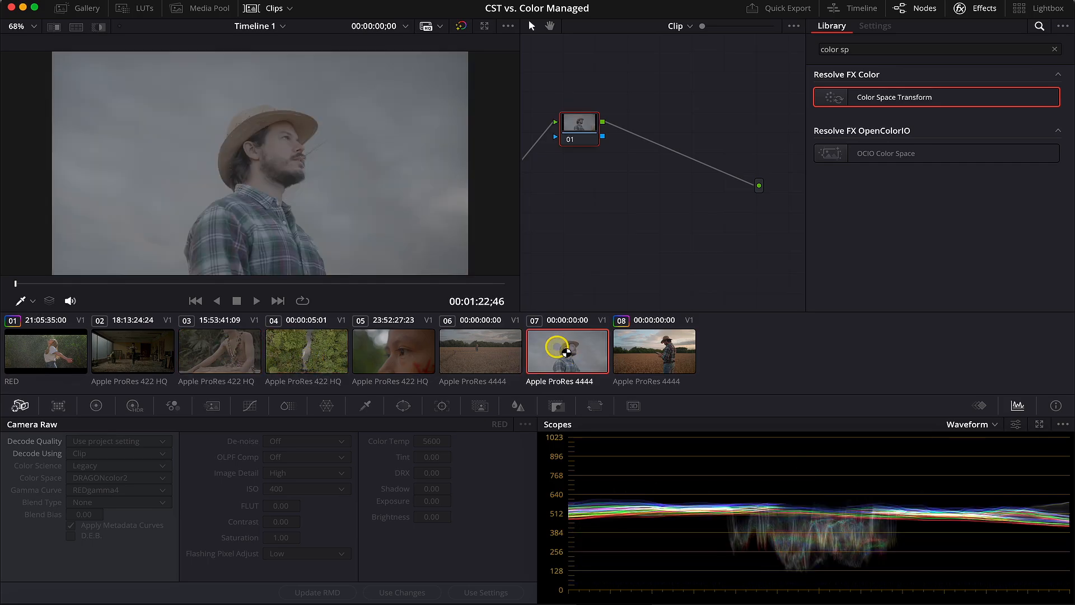
pyautogui.rightClick(644, 350)
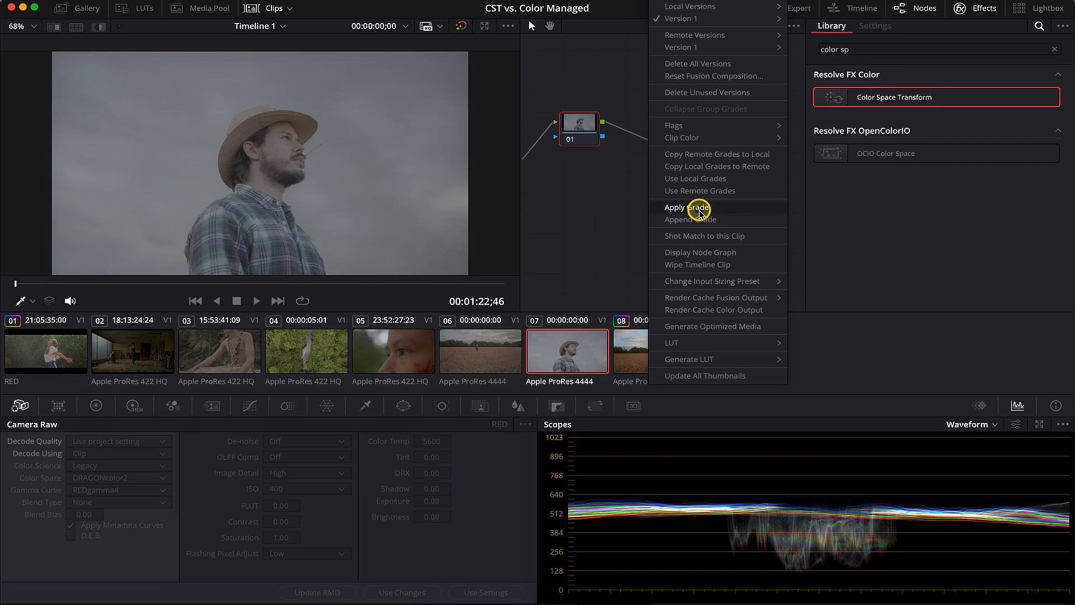
pyautogui.click(699, 209)
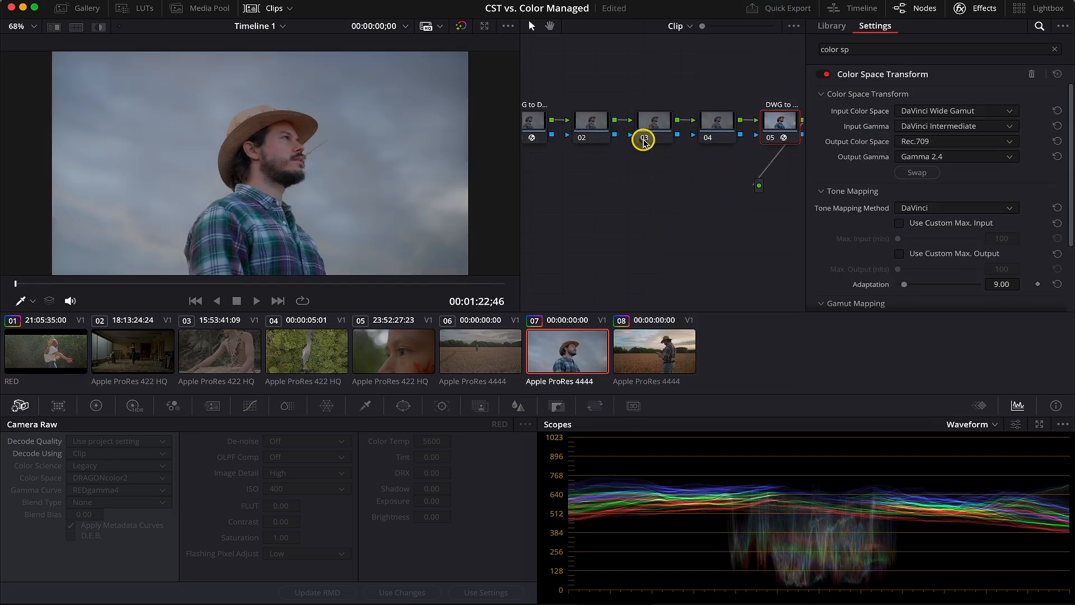
# - Apply clip 07's grade to clip 06
pyautogui.click(505, 357)
pyautogui.rightClick(580, 353)
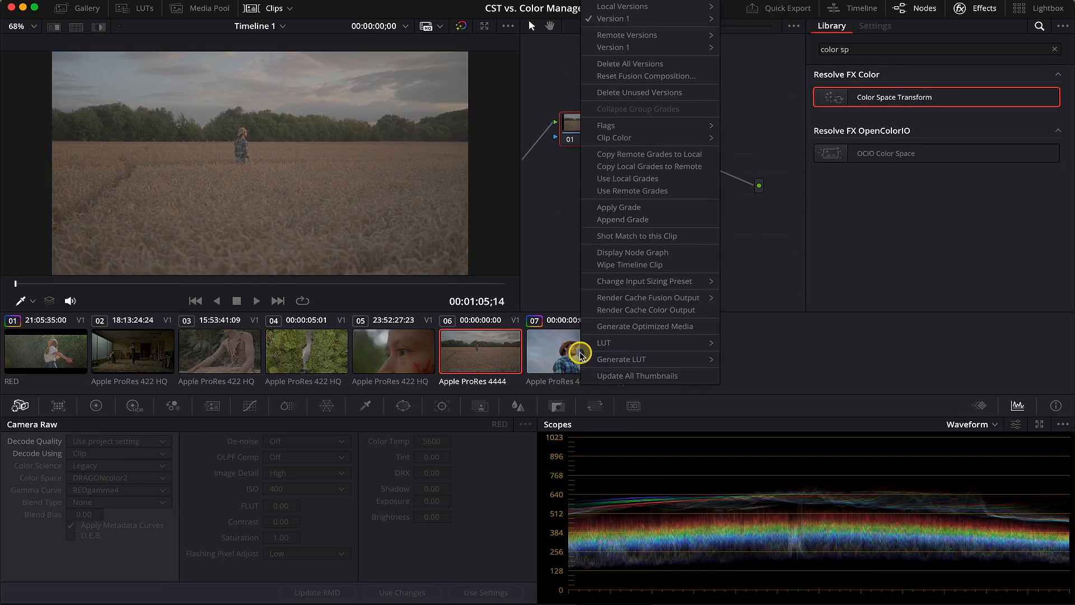
pyautogui.click(630, 208)
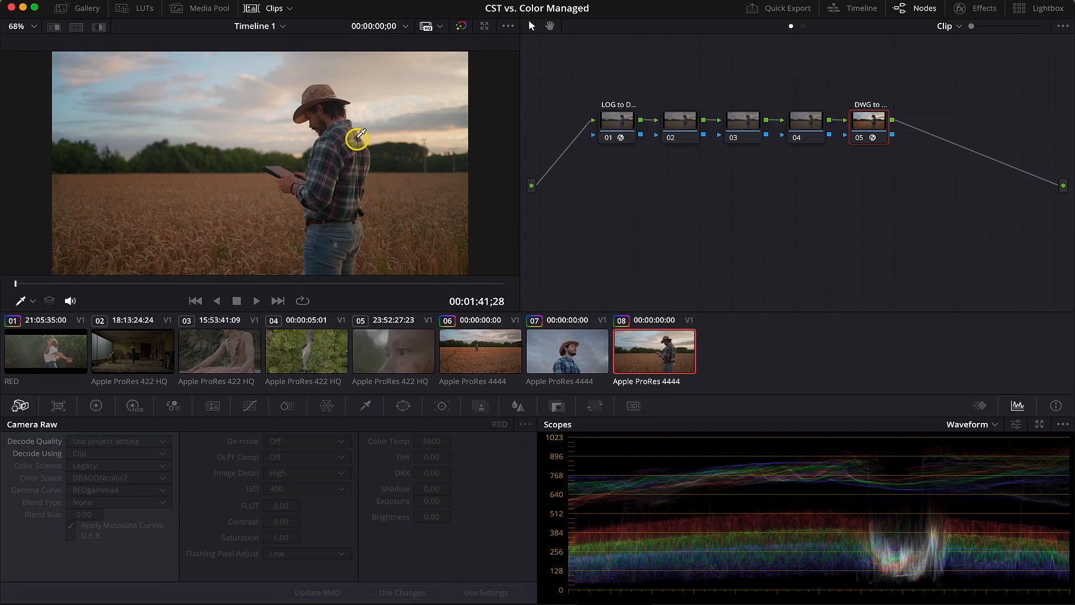
# - Open the still gallery and play the stored still 1.8.1 as a reference for clip 08
pyautogui.click(62, 9)
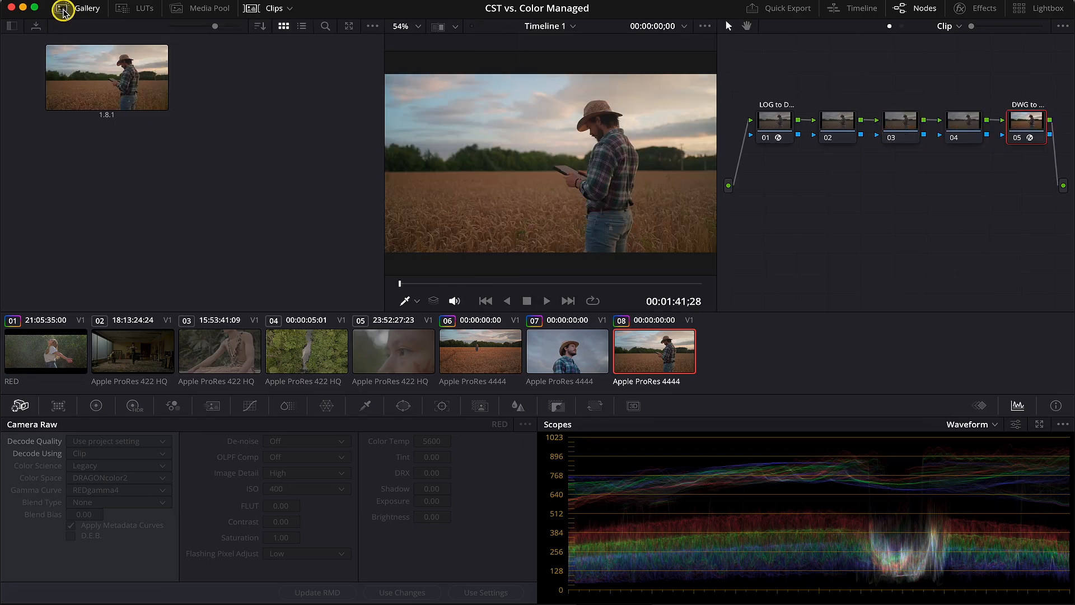
pyautogui.rightClick(120, 67)
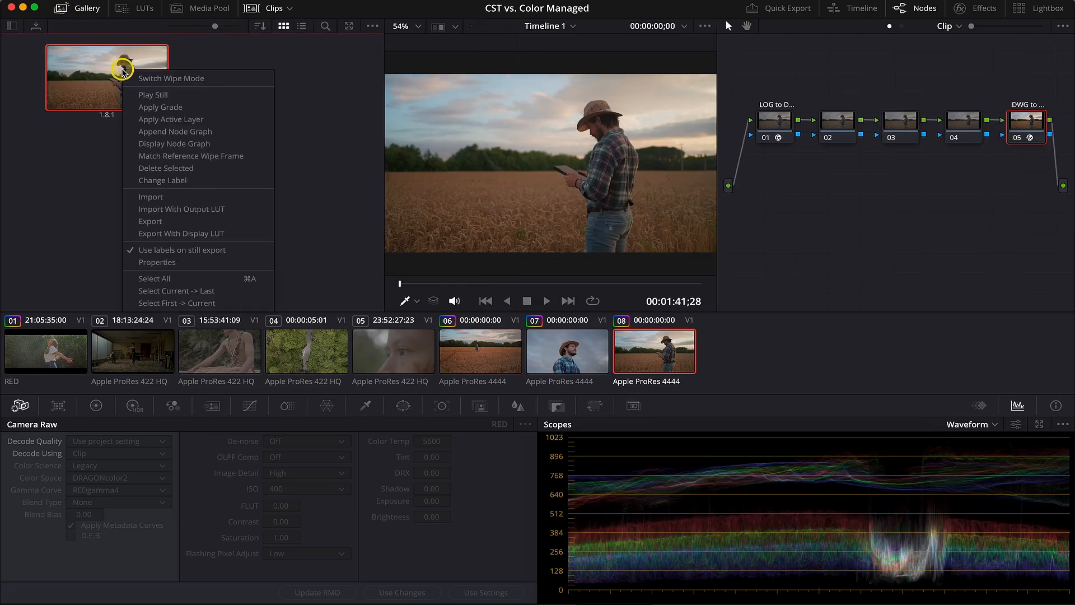
pyautogui.click(158, 95)
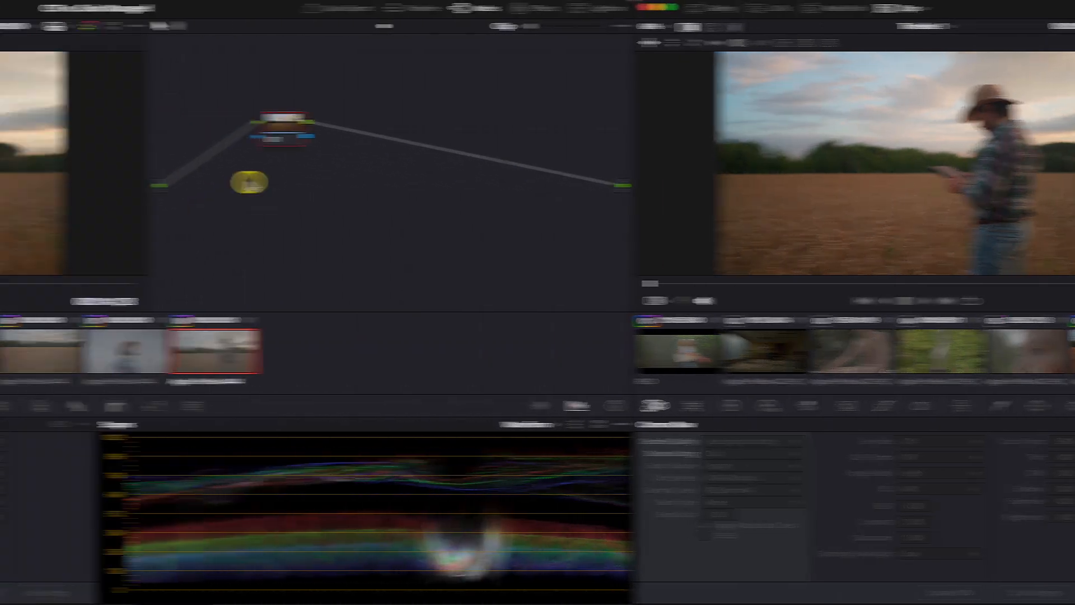
# - Set the project's color management output color space to Rec.2020 Gamma 2.4 and save the project settings
pyautogui.click(703, 189)
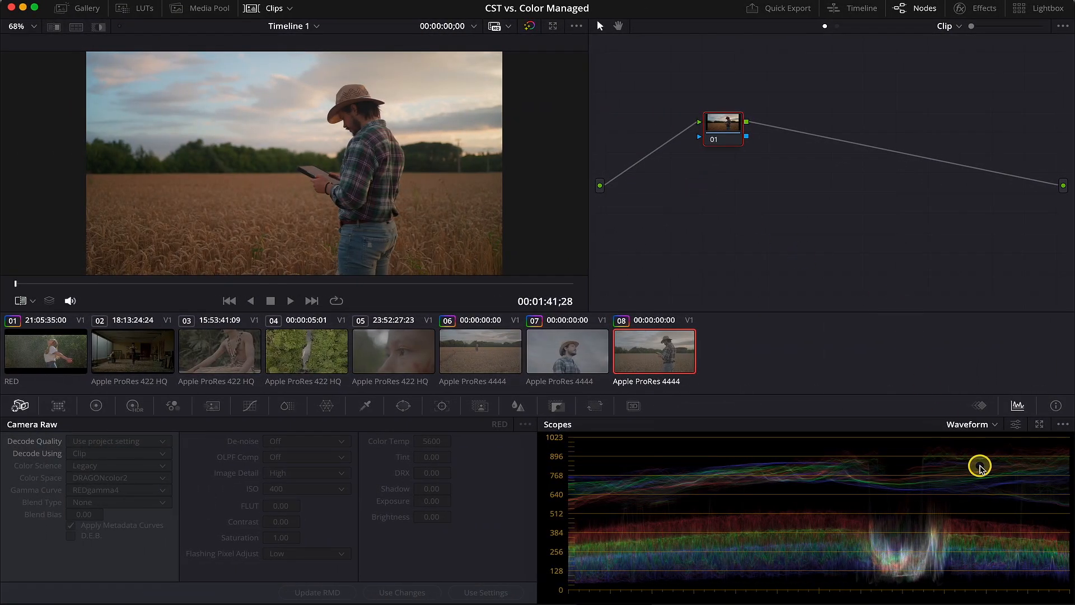
pyautogui.click(1056, 603)
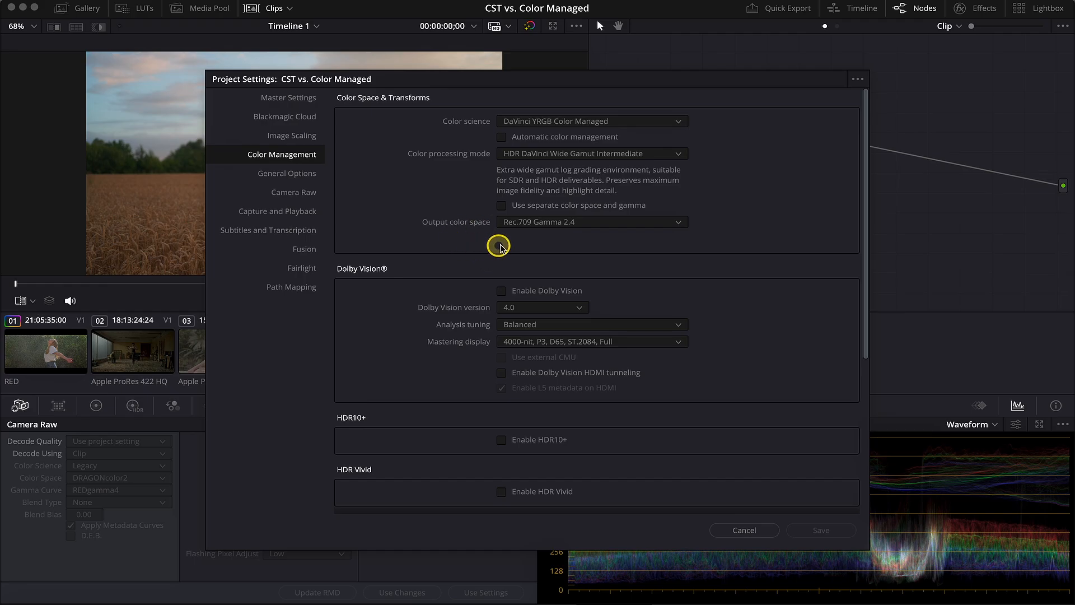
pyautogui.click(678, 224)
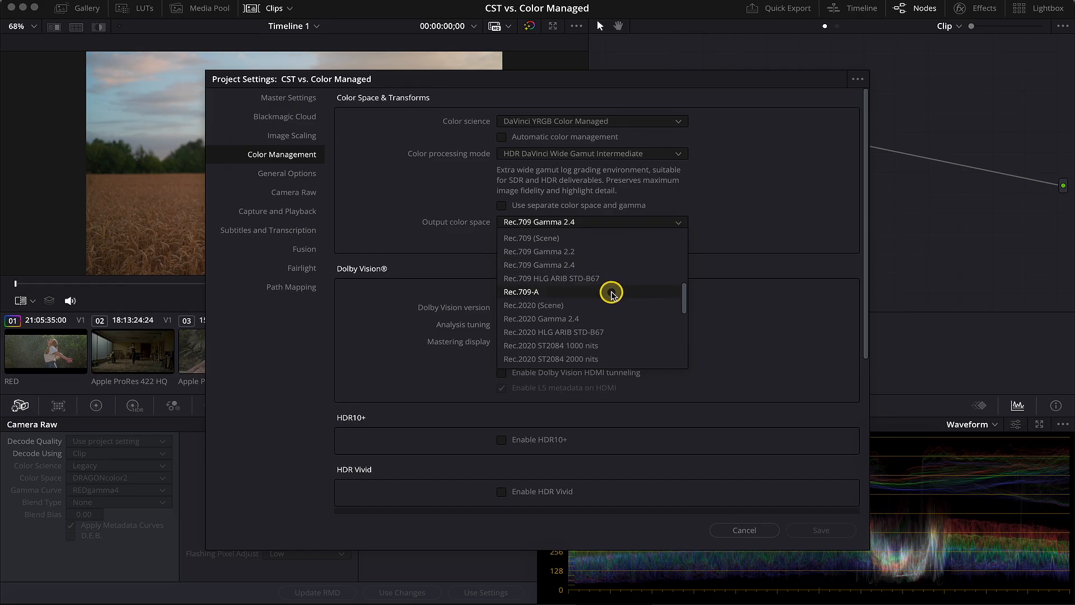
pyautogui.scroll(-1, 627, 321)
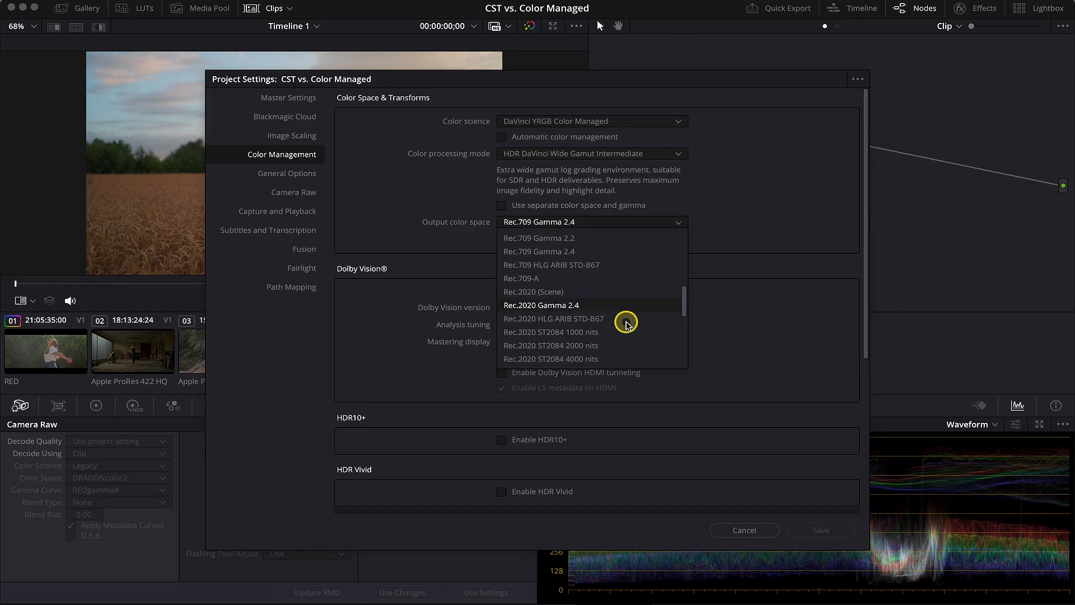
pyautogui.click(609, 308)
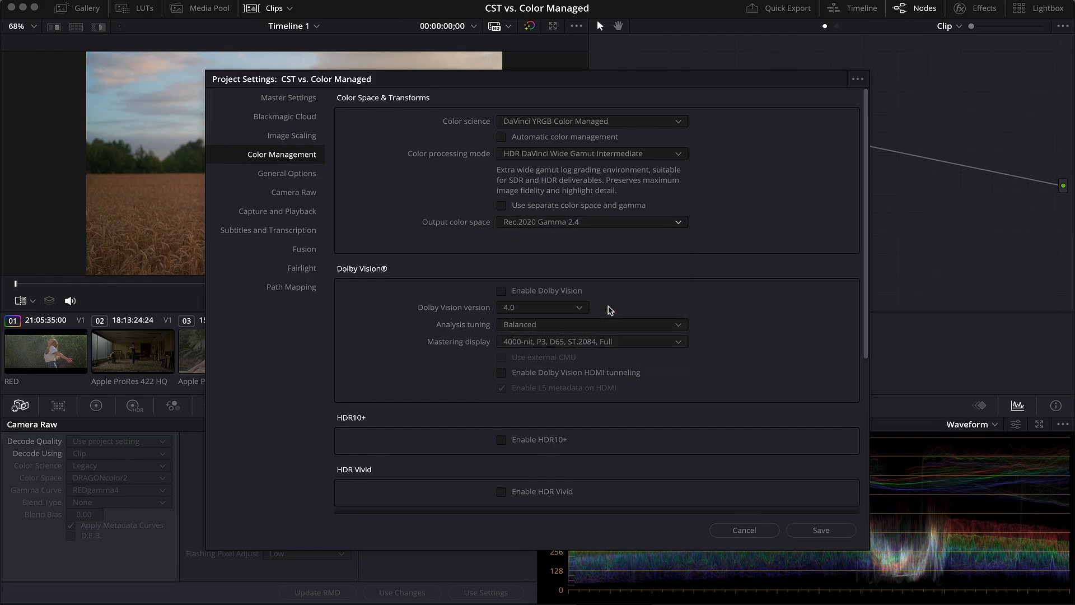
pyautogui.click(822, 530)
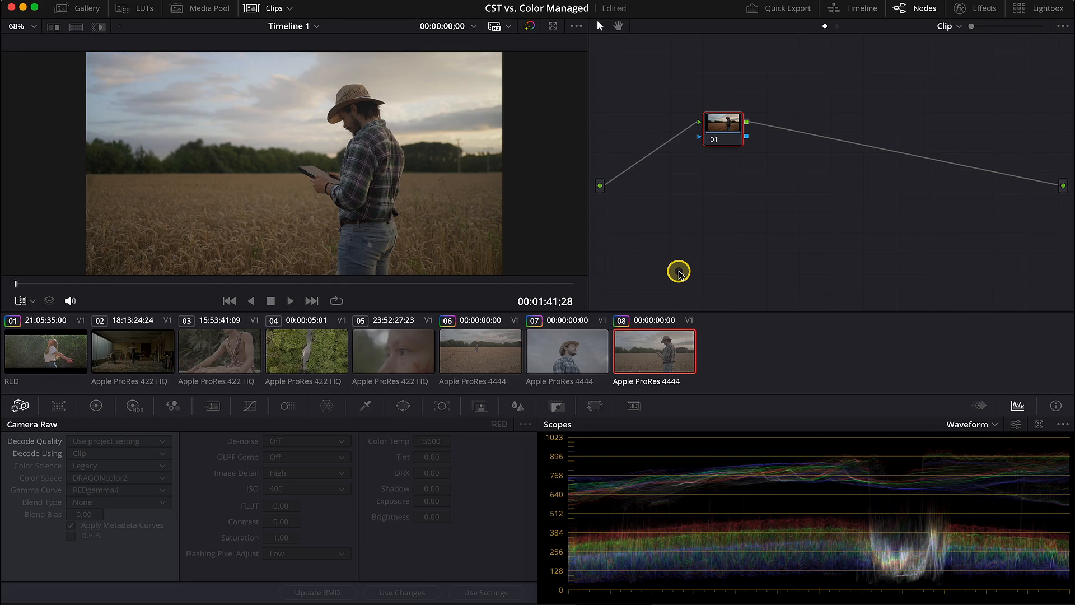